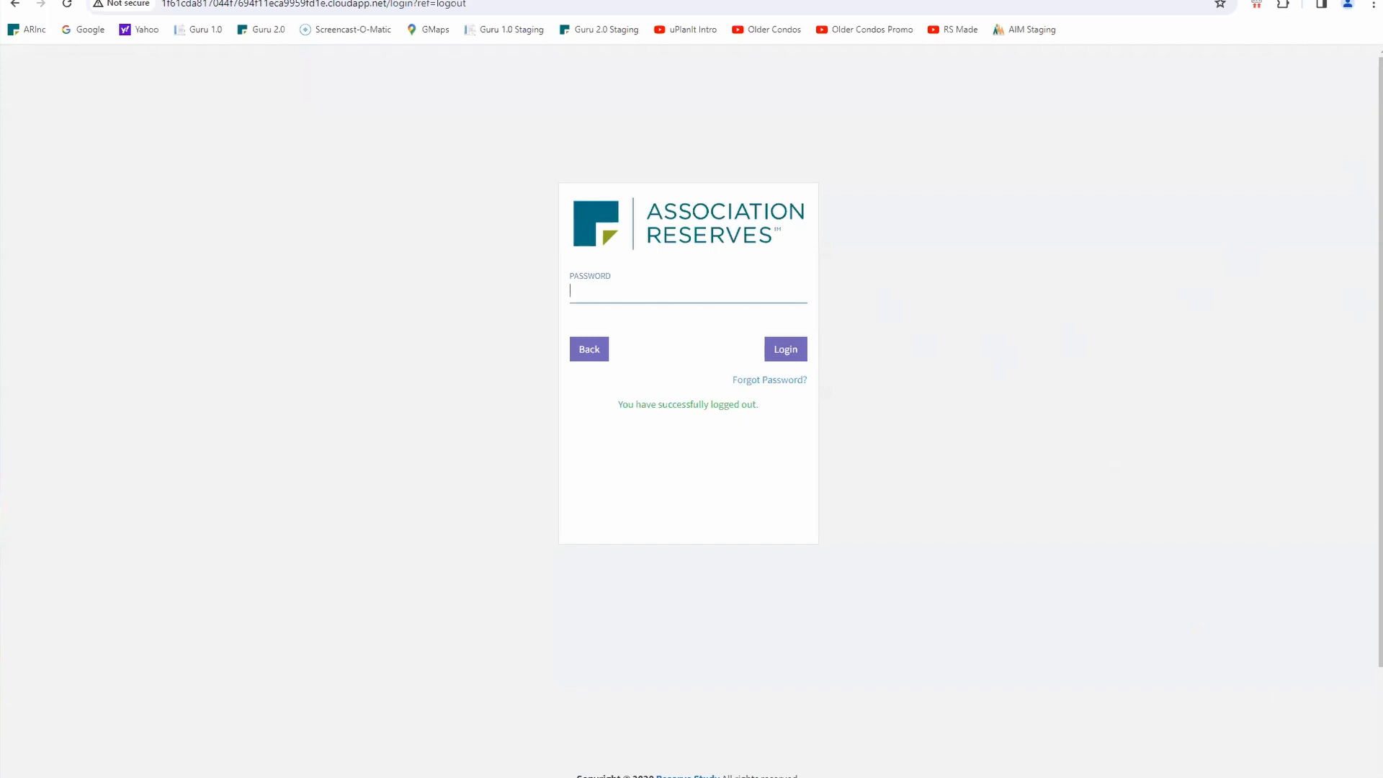
Log in with the account password and open the Sample 5-Bldg Townhome property.
text(********)
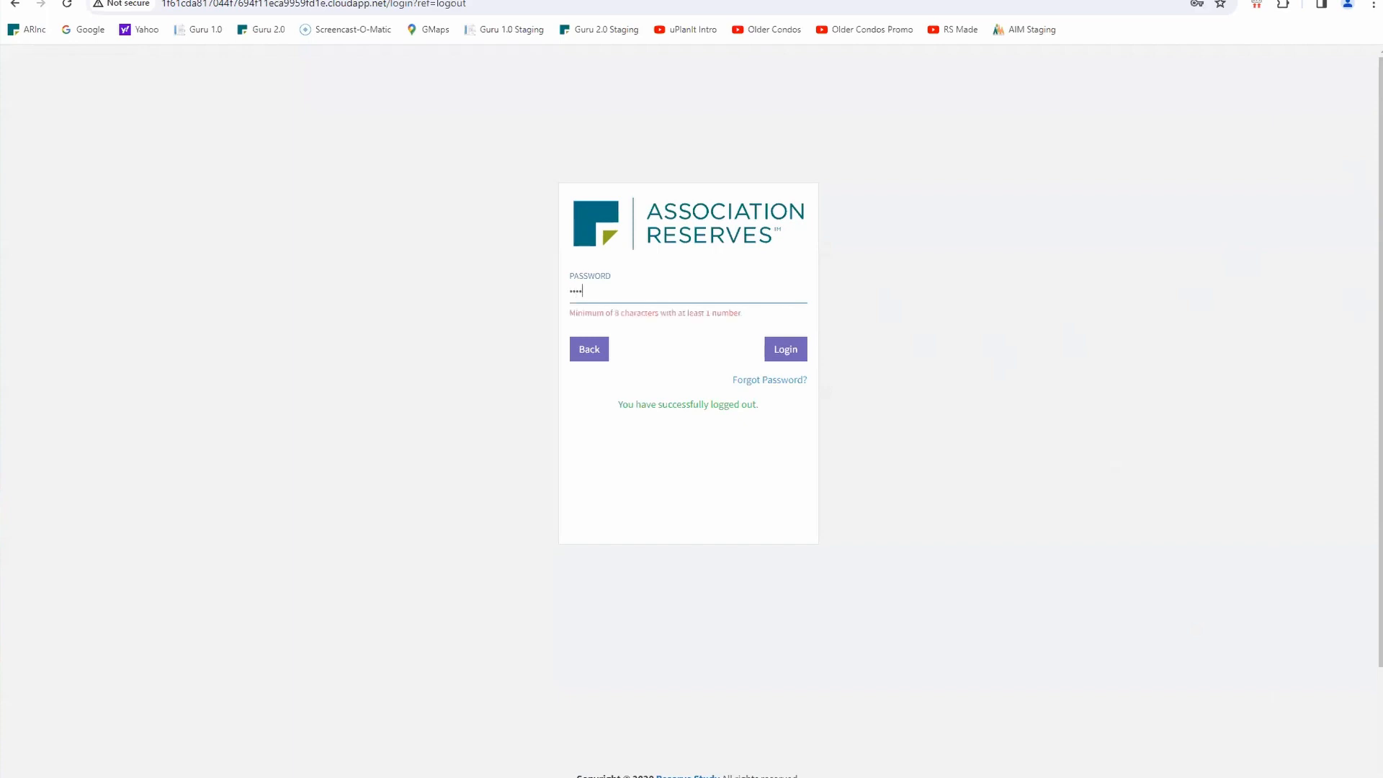
key(Return)
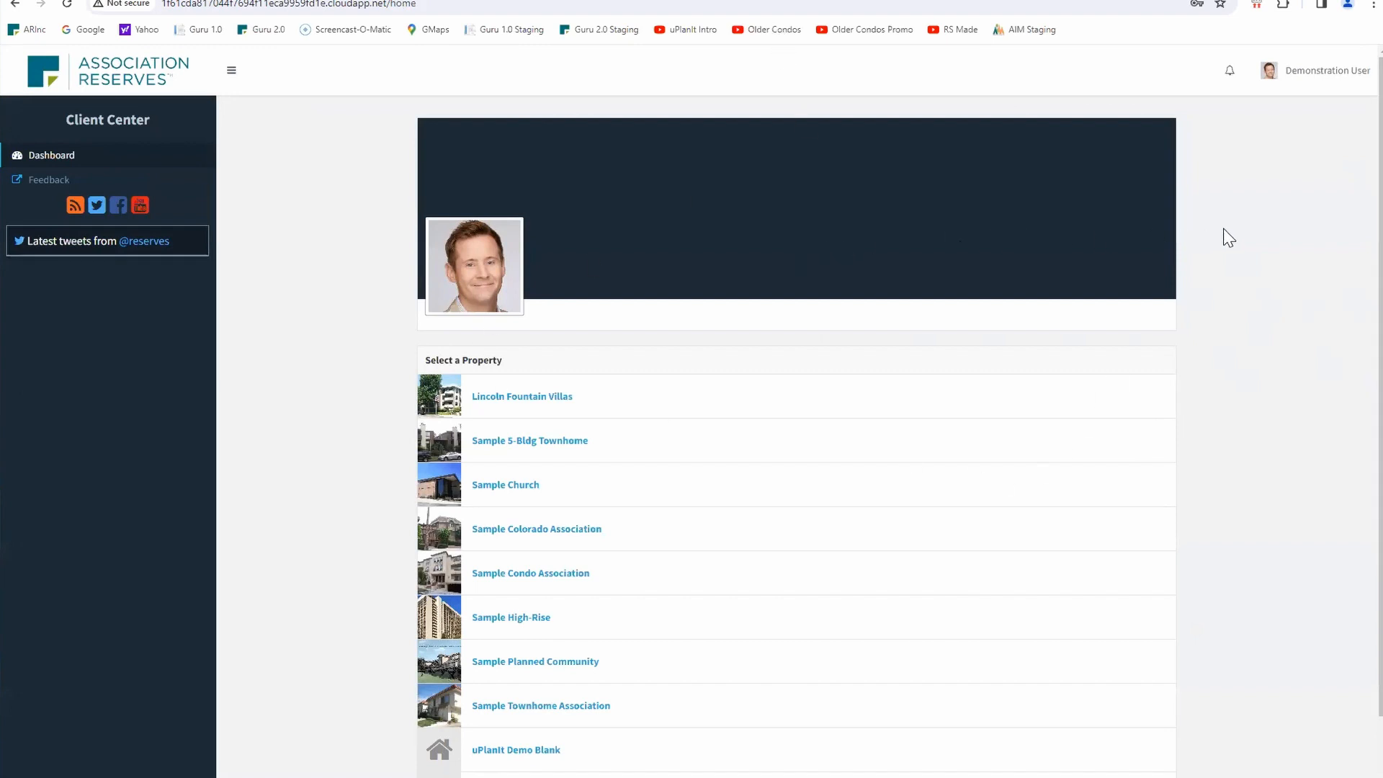
scroll(1228, 237, down, 1)
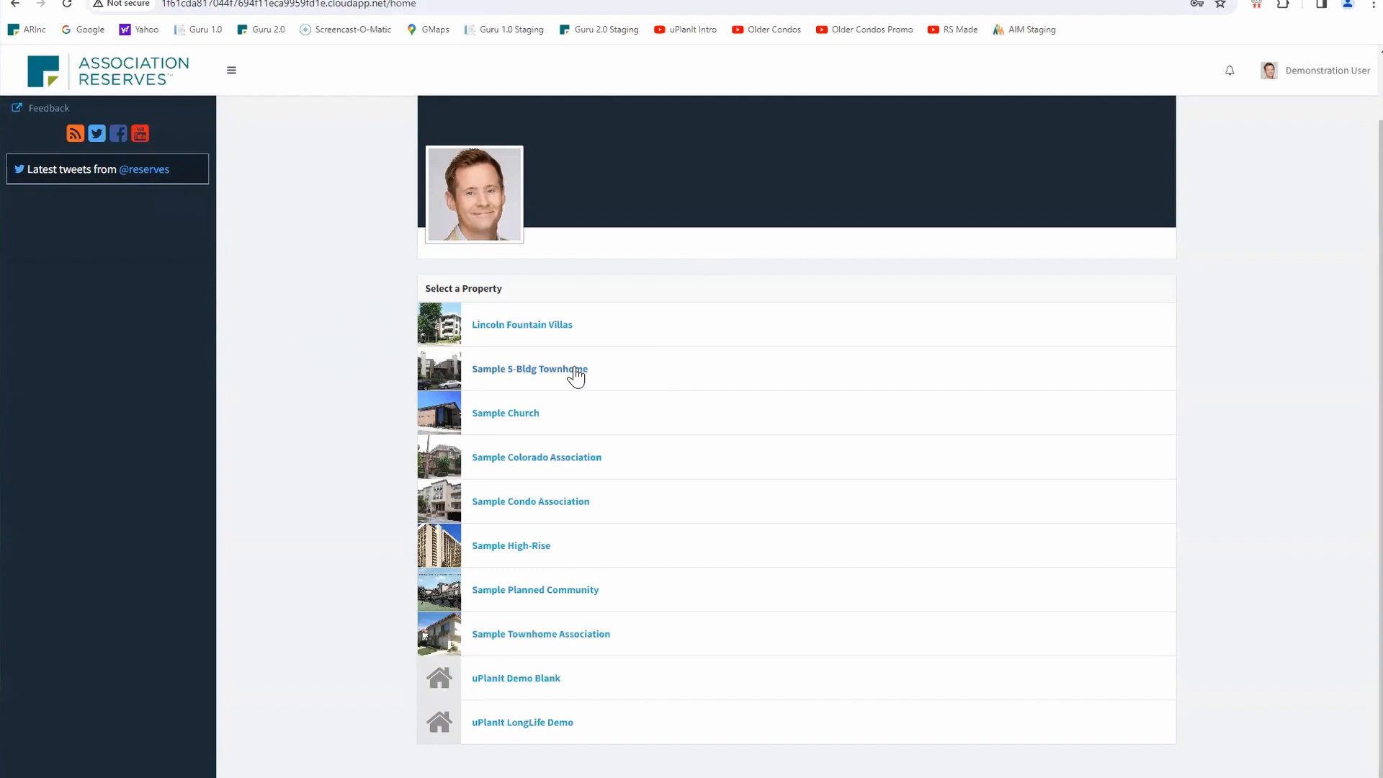
click(513, 371)
scroll(753, 344, down, 1)
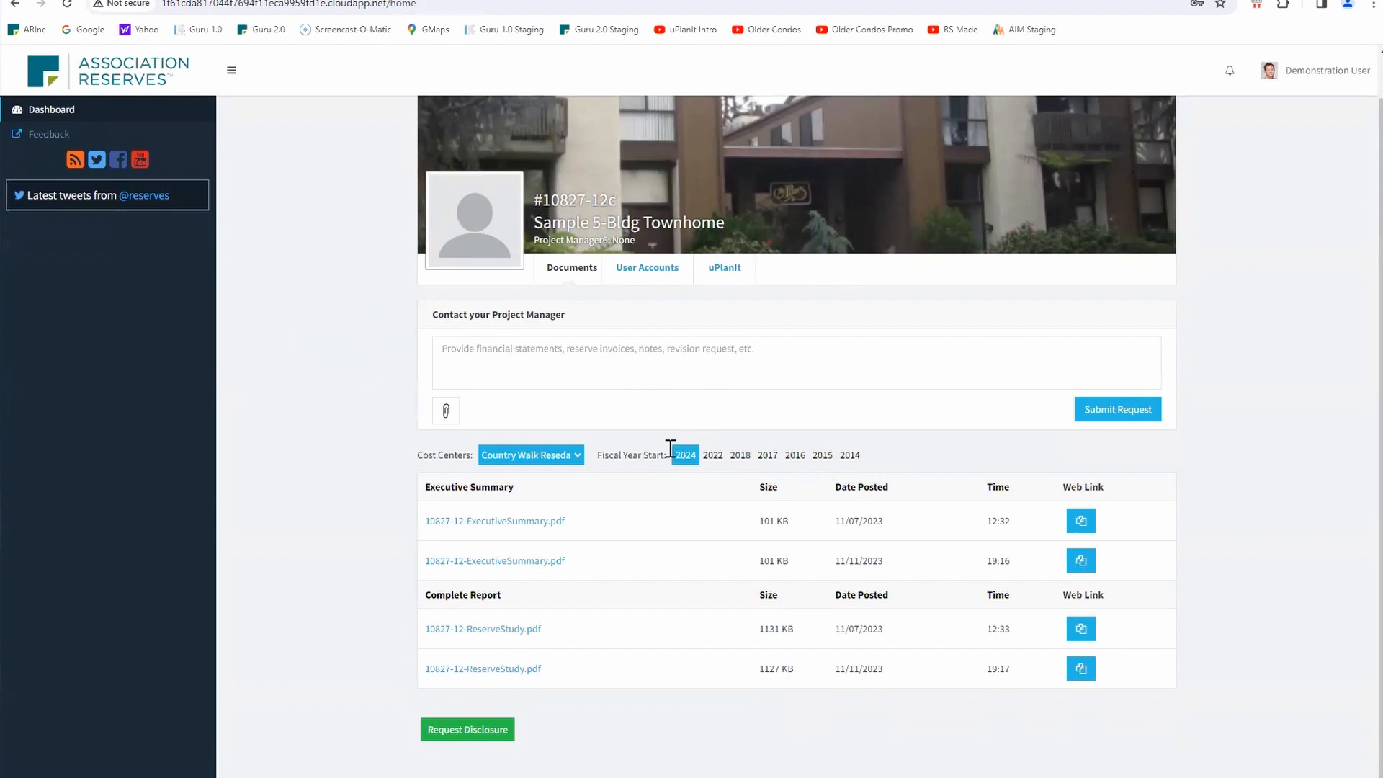
View the property's user accounts and documents, then open its uPlanIt section and dismiss the access notice.
click(643, 273)
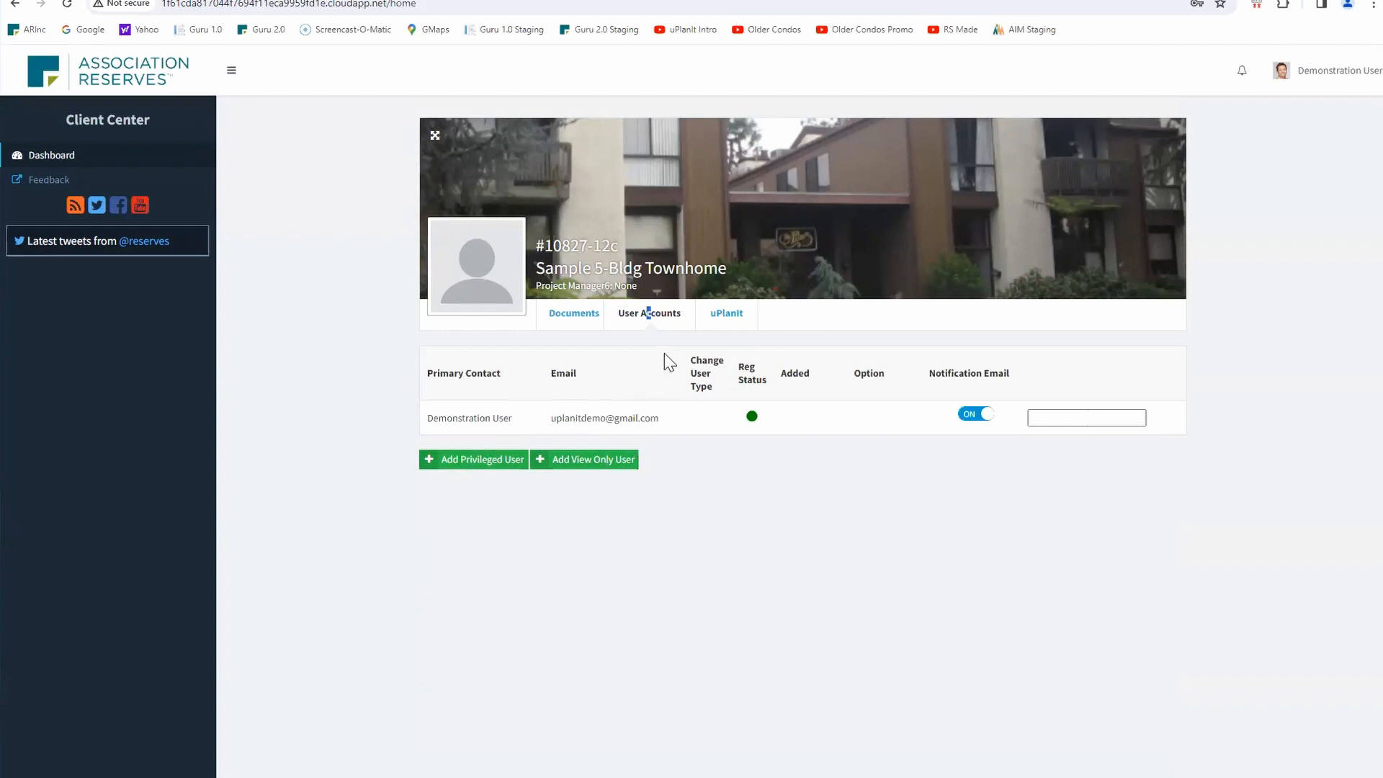
click(567, 319)
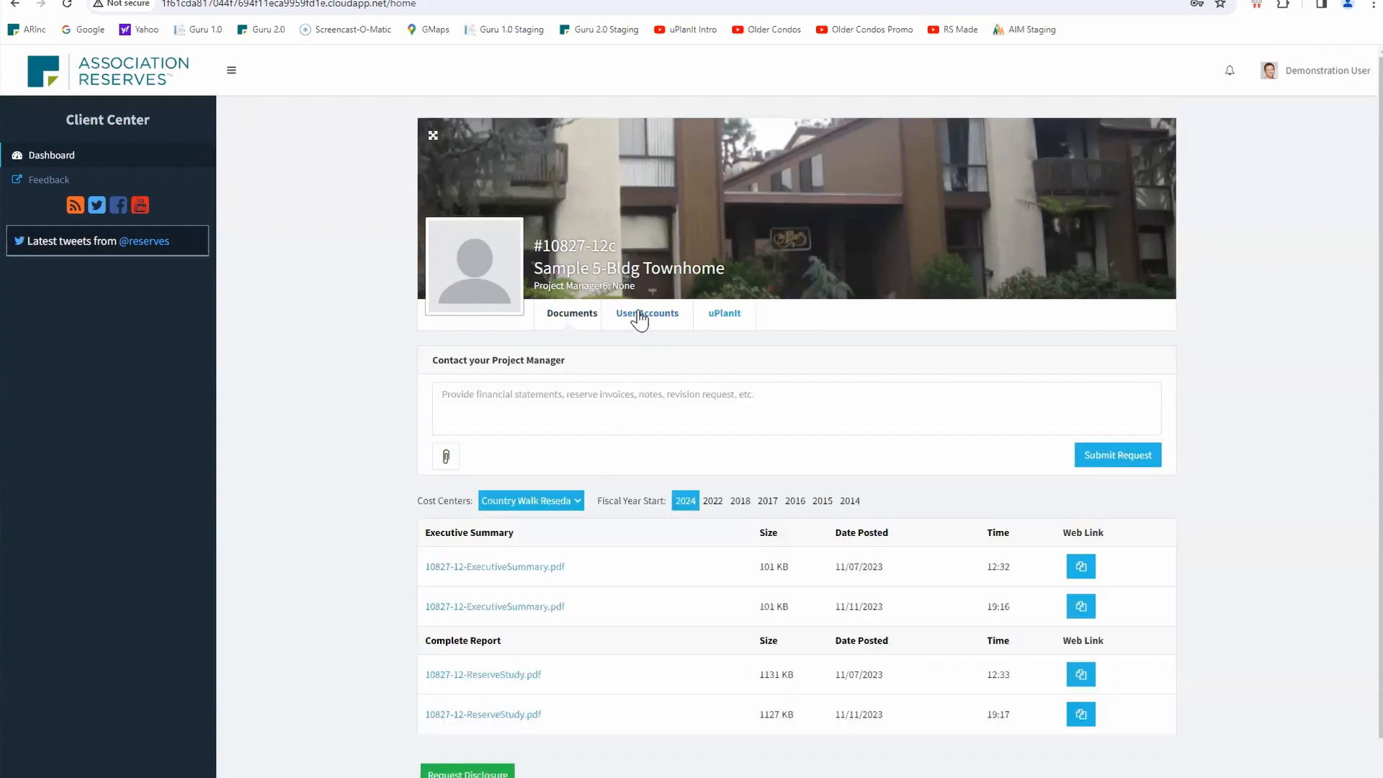
click(635, 316)
click(726, 317)
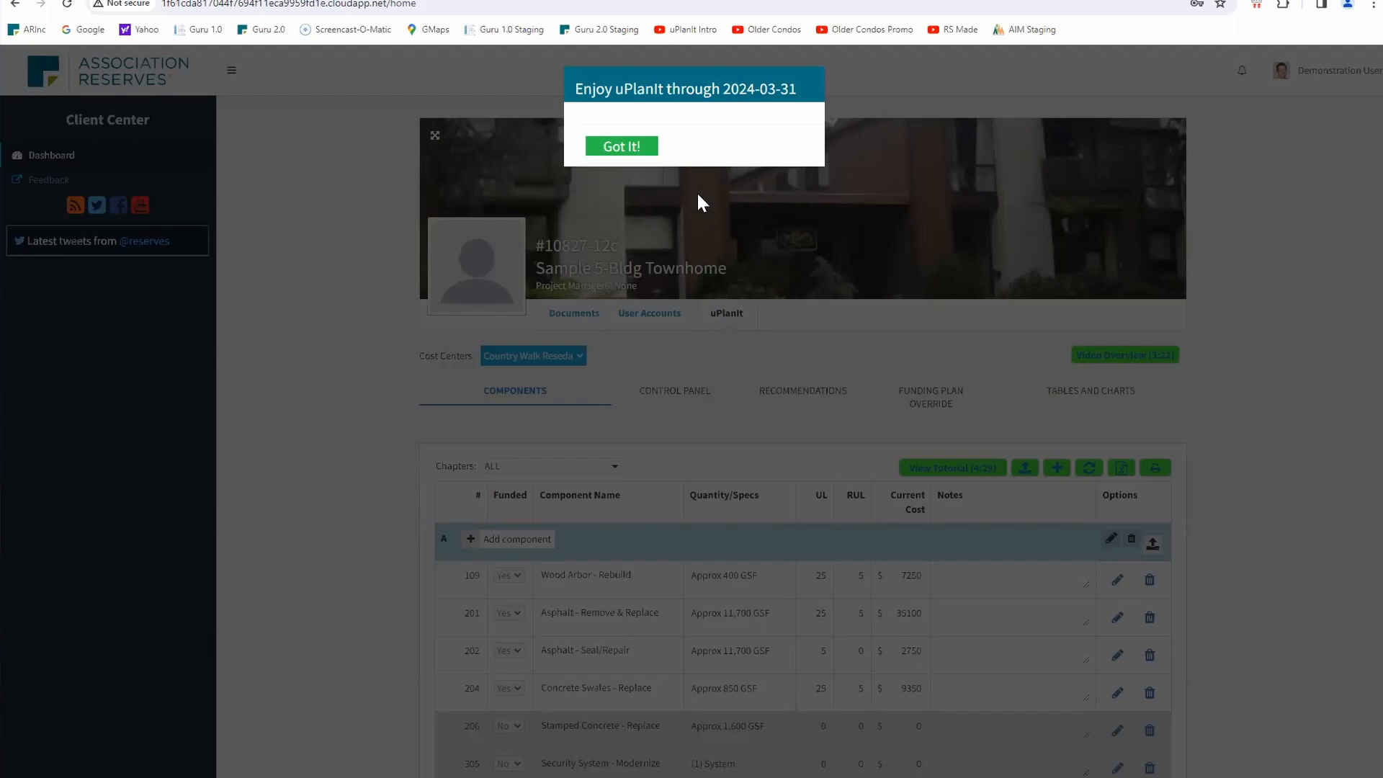
click(640, 147)
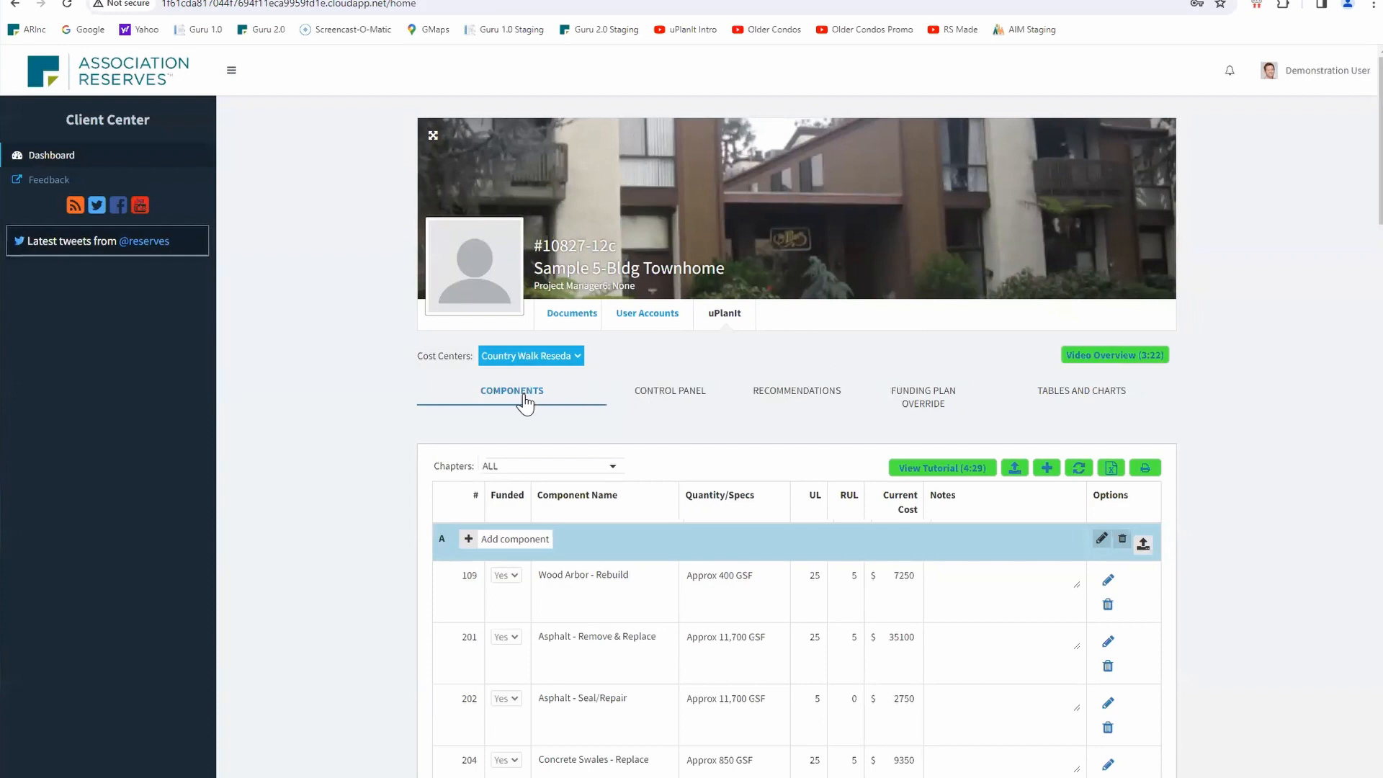
Look over the uPlanIt component list and the Control Panel's budget, balance, interest and inflation settings.
scroll(824, 548, down, 7)
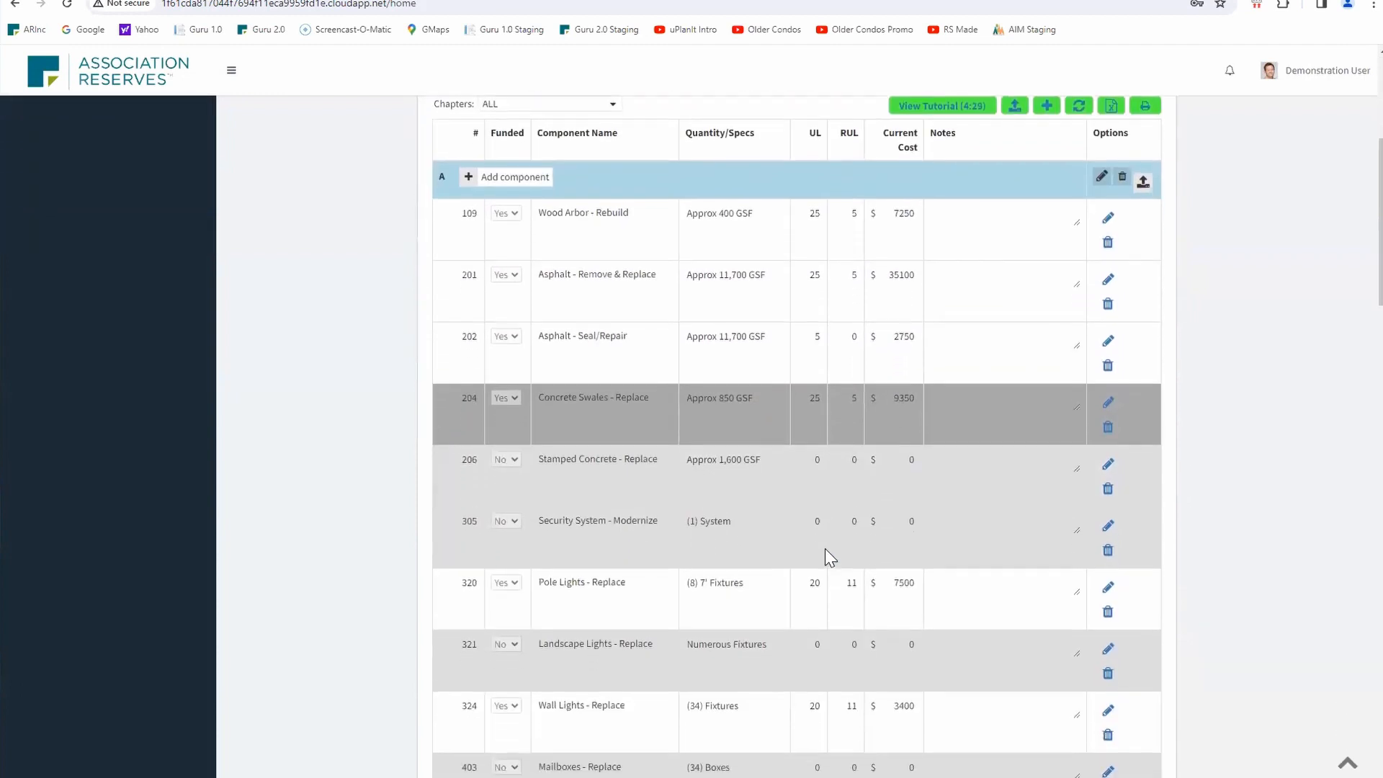
scroll(824, 548, up, 7)
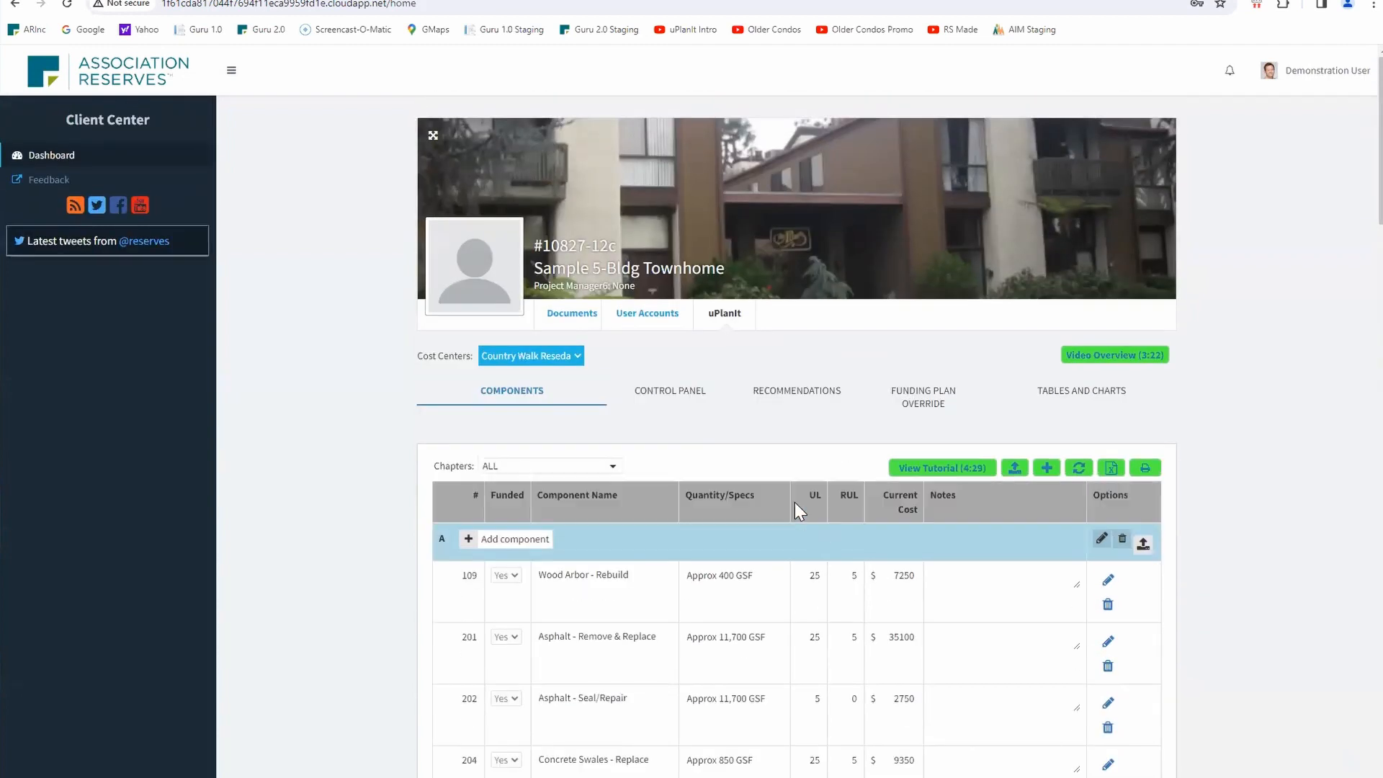
click(677, 400)
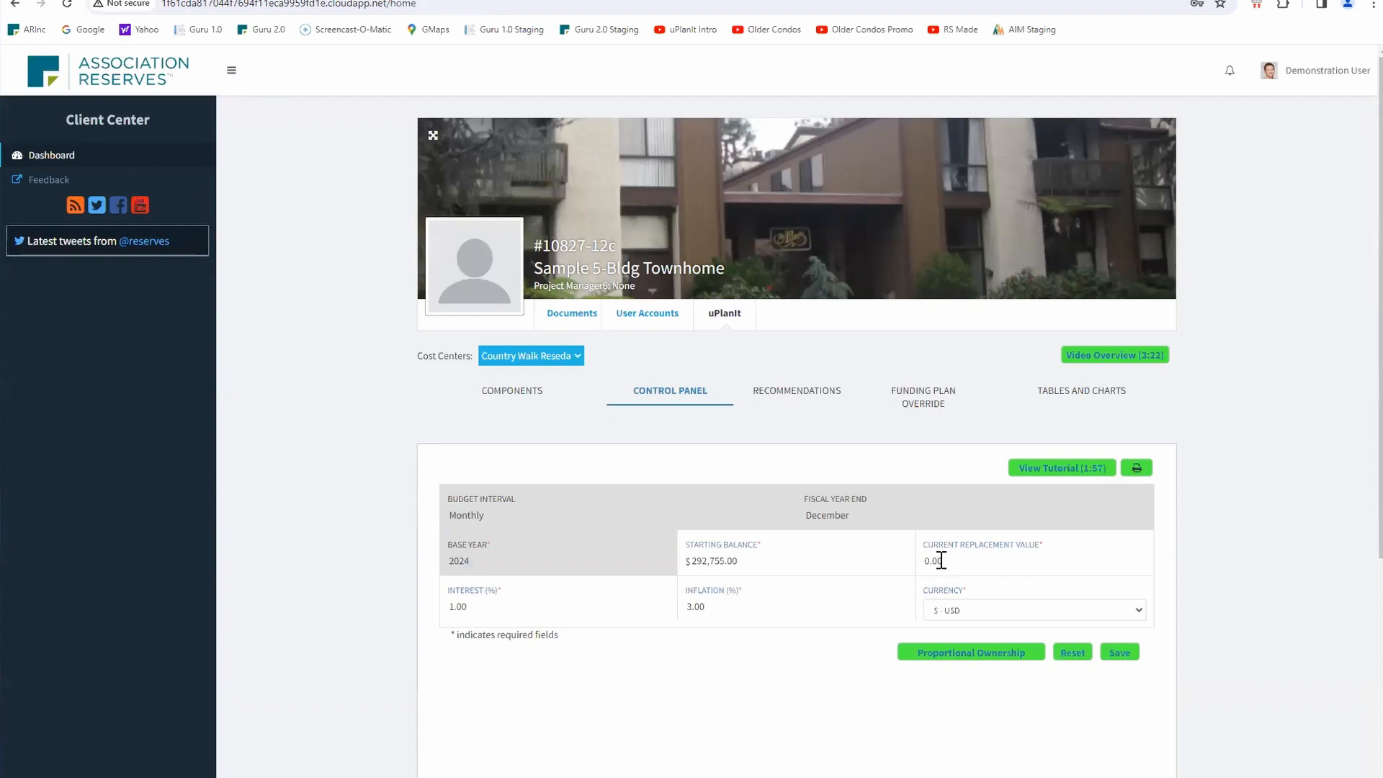
mouse_move(935, 563)
Examine the Recommendations inputs and their Percent Funded, Funding Plan and Annual Reserve Expenses charts.
click(814, 400)
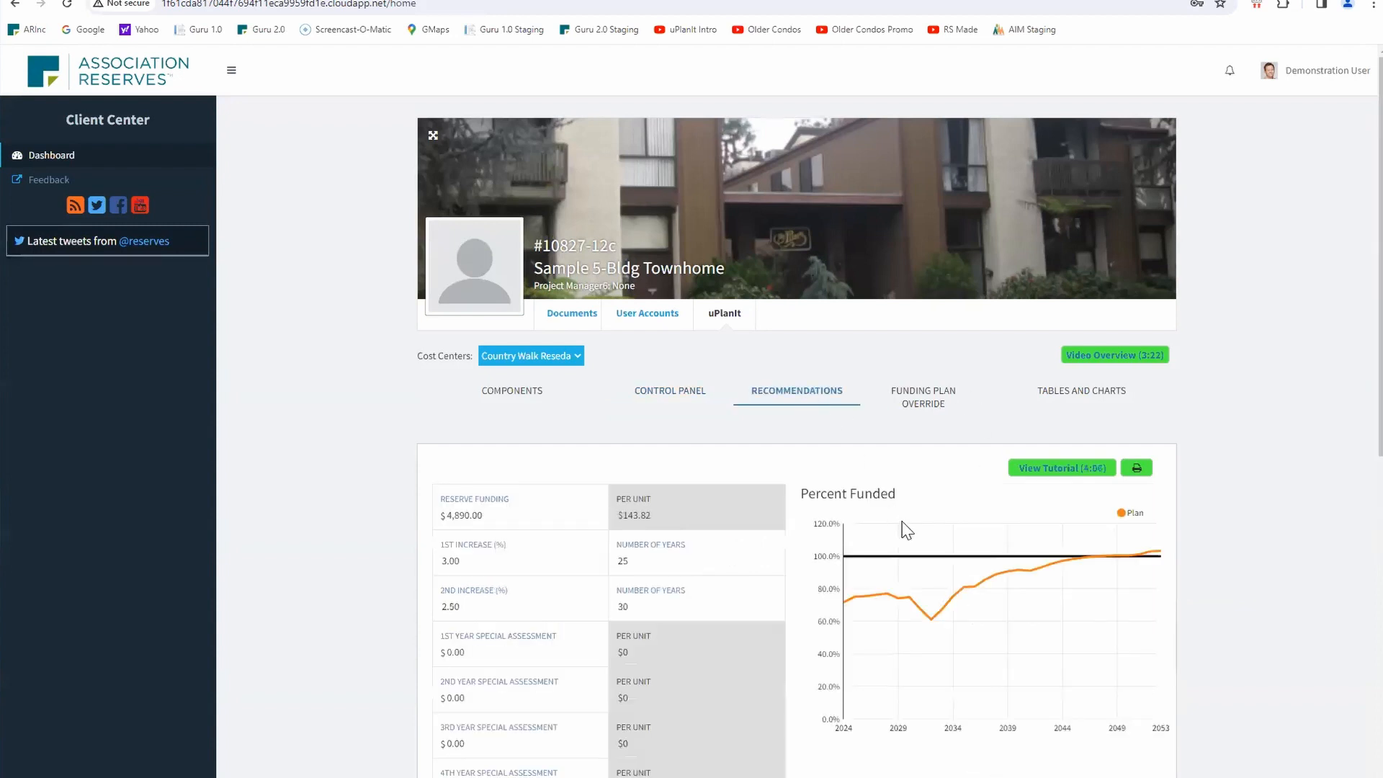
scroll(890, 518, down, 4)
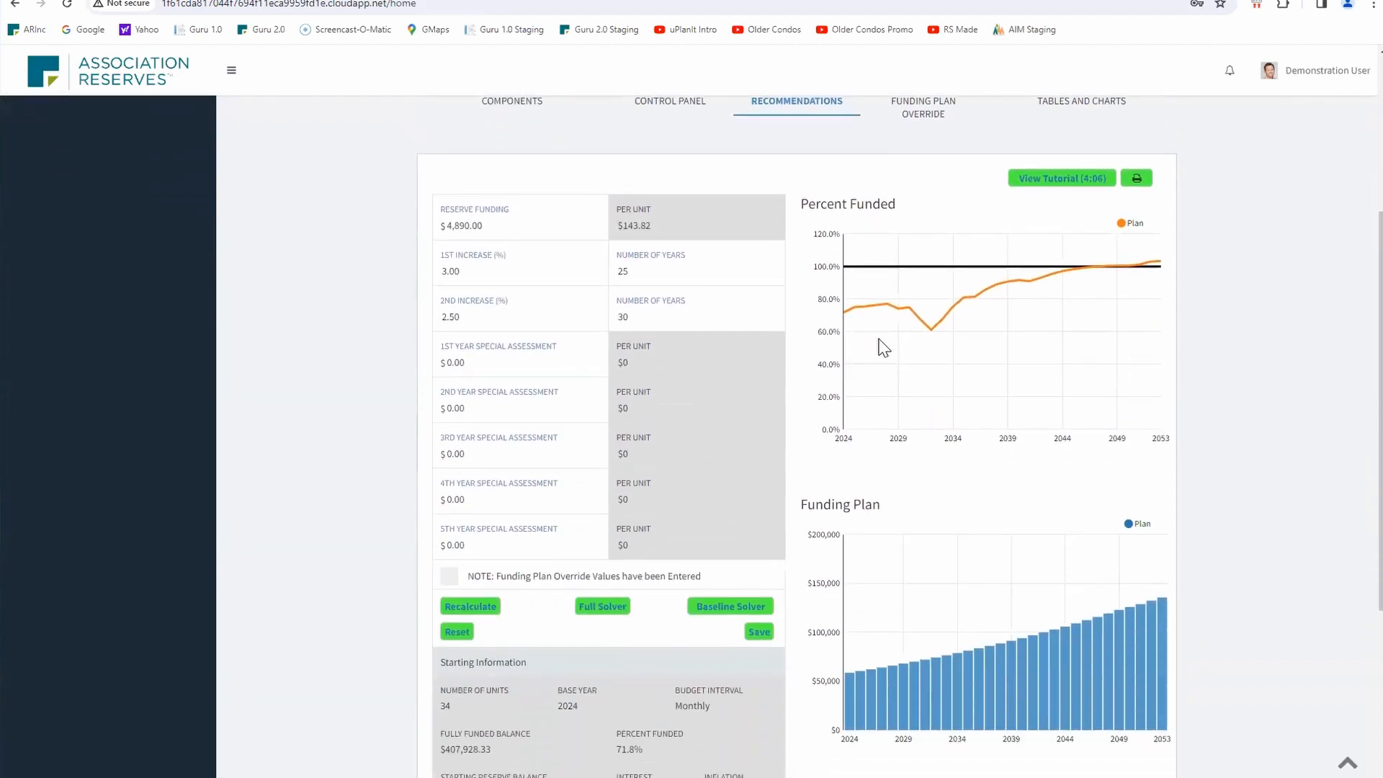
scroll(1052, 439, down, 4)
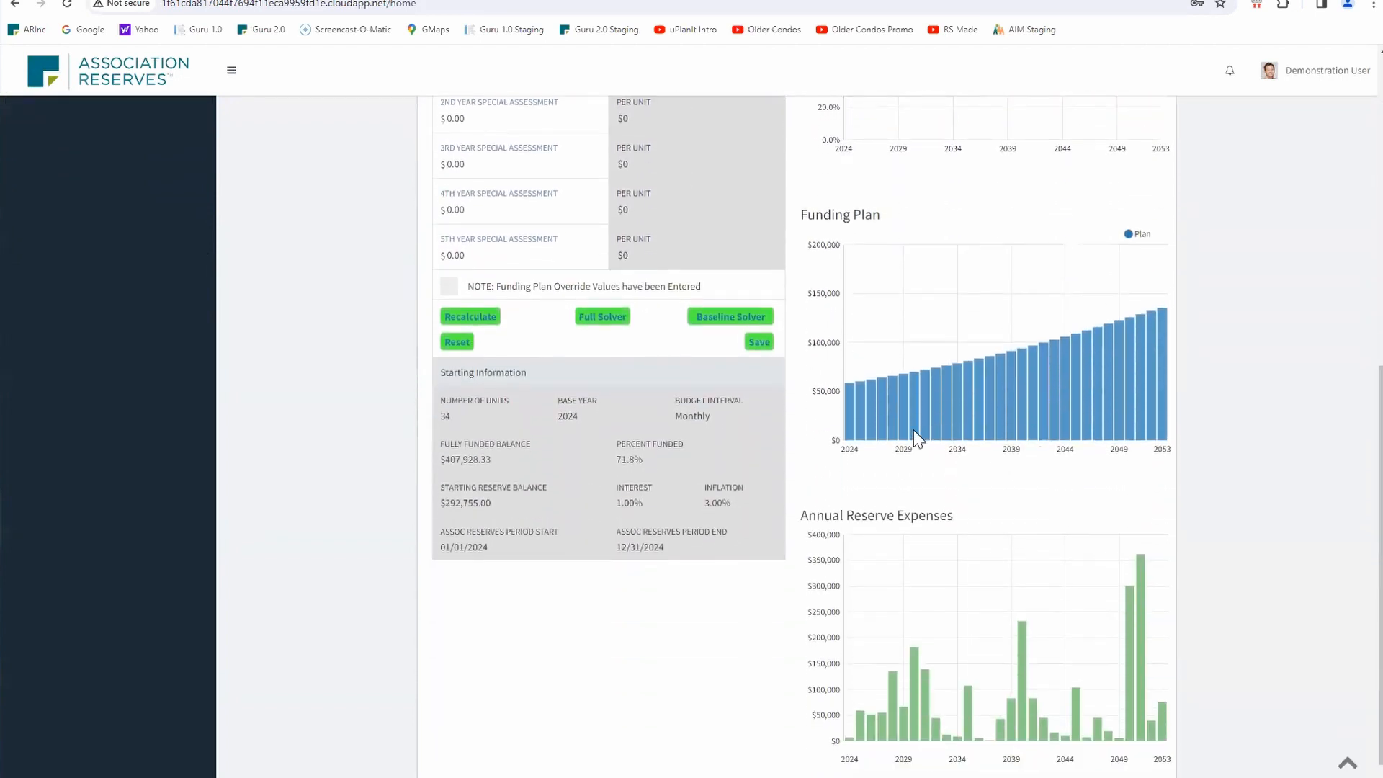
scroll(1058, 382, down, 1)
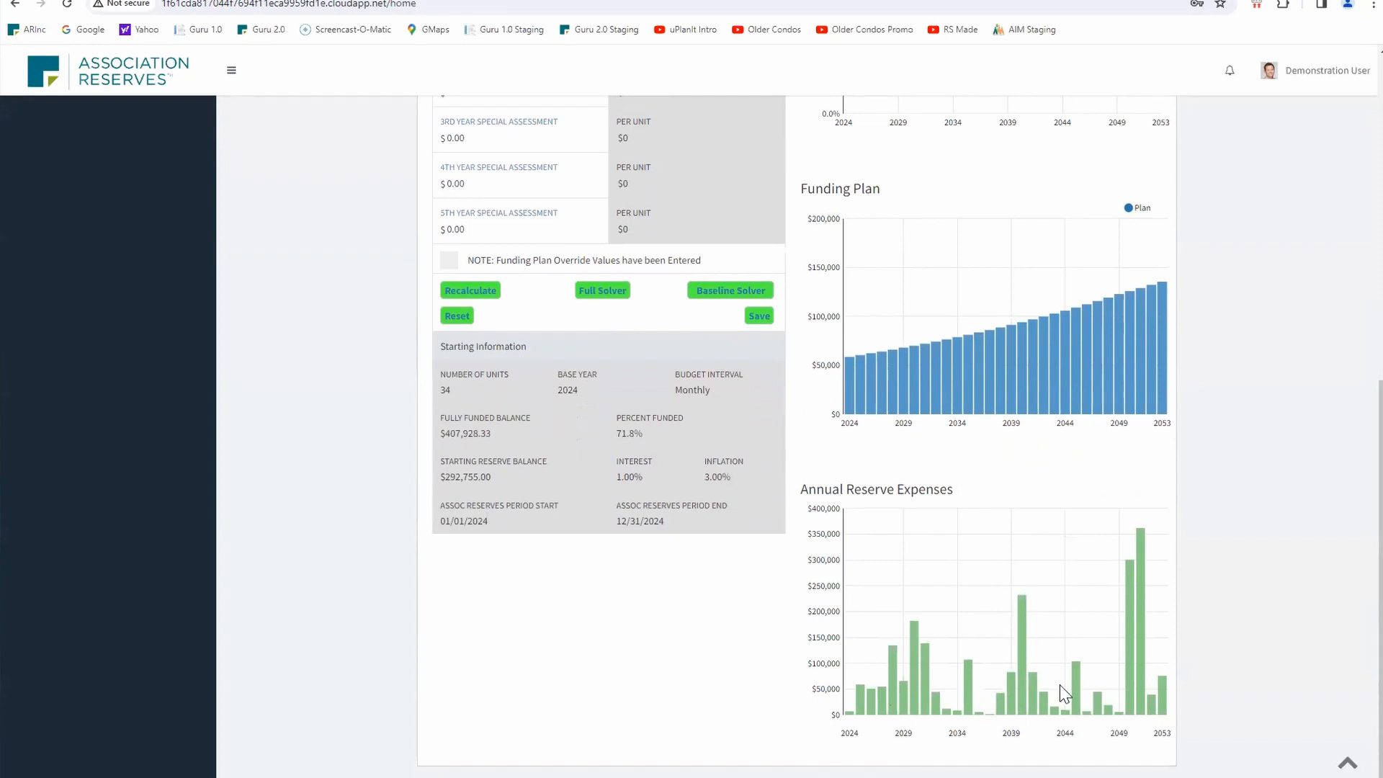
scroll(1102, 593, up, 6)
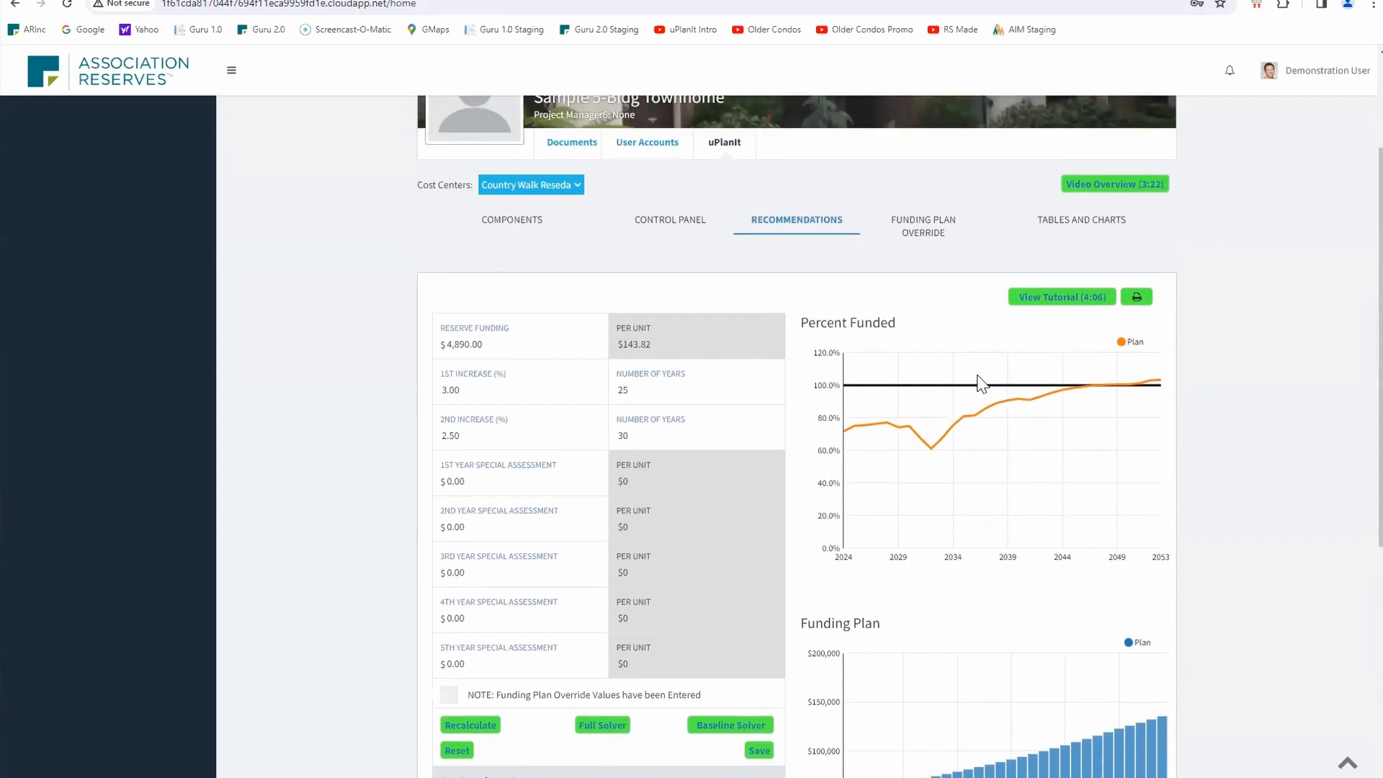
View the Funding Plan Override and Tables and Charts sections, and revisit Recommendations and Control Panel for their tutorial links.
click(916, 235)
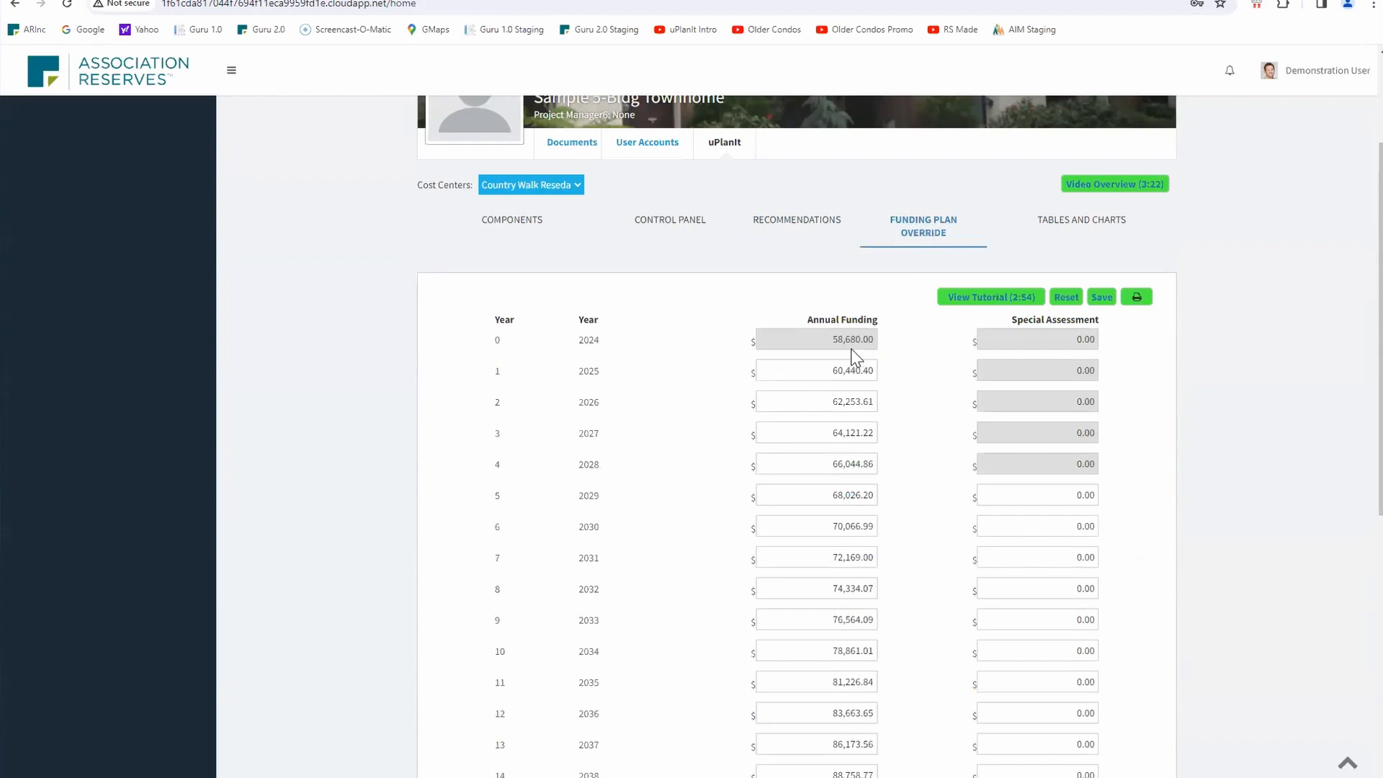
click(1079, 225)
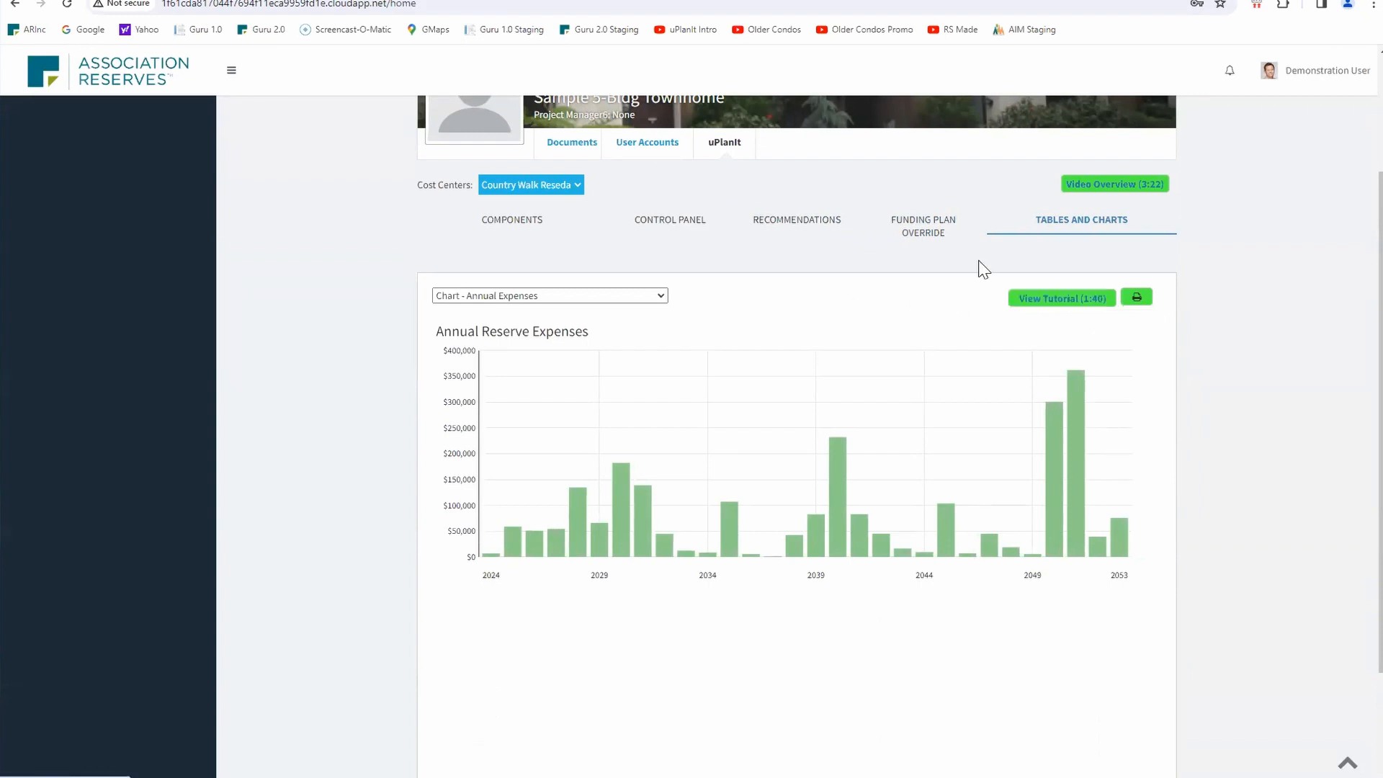
click(932, 228)
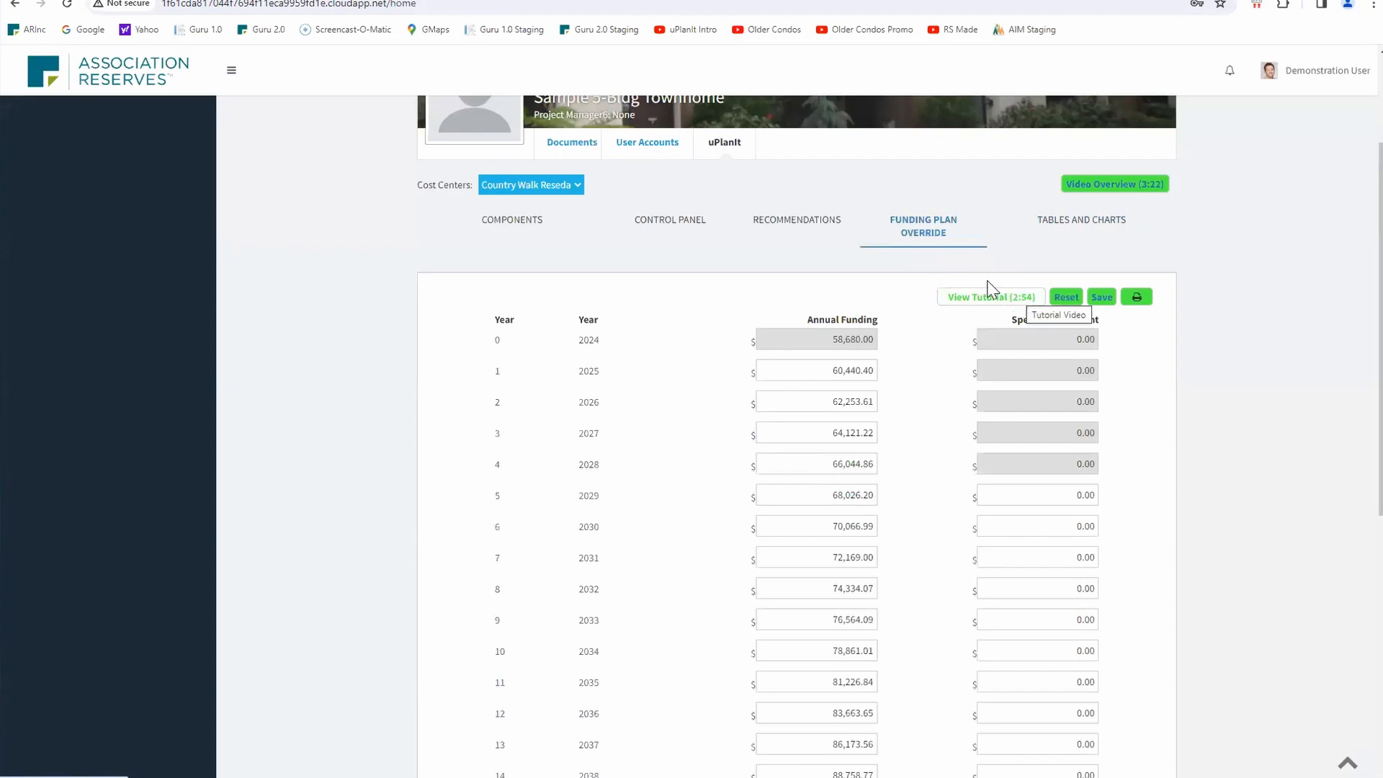
click(813, 224)
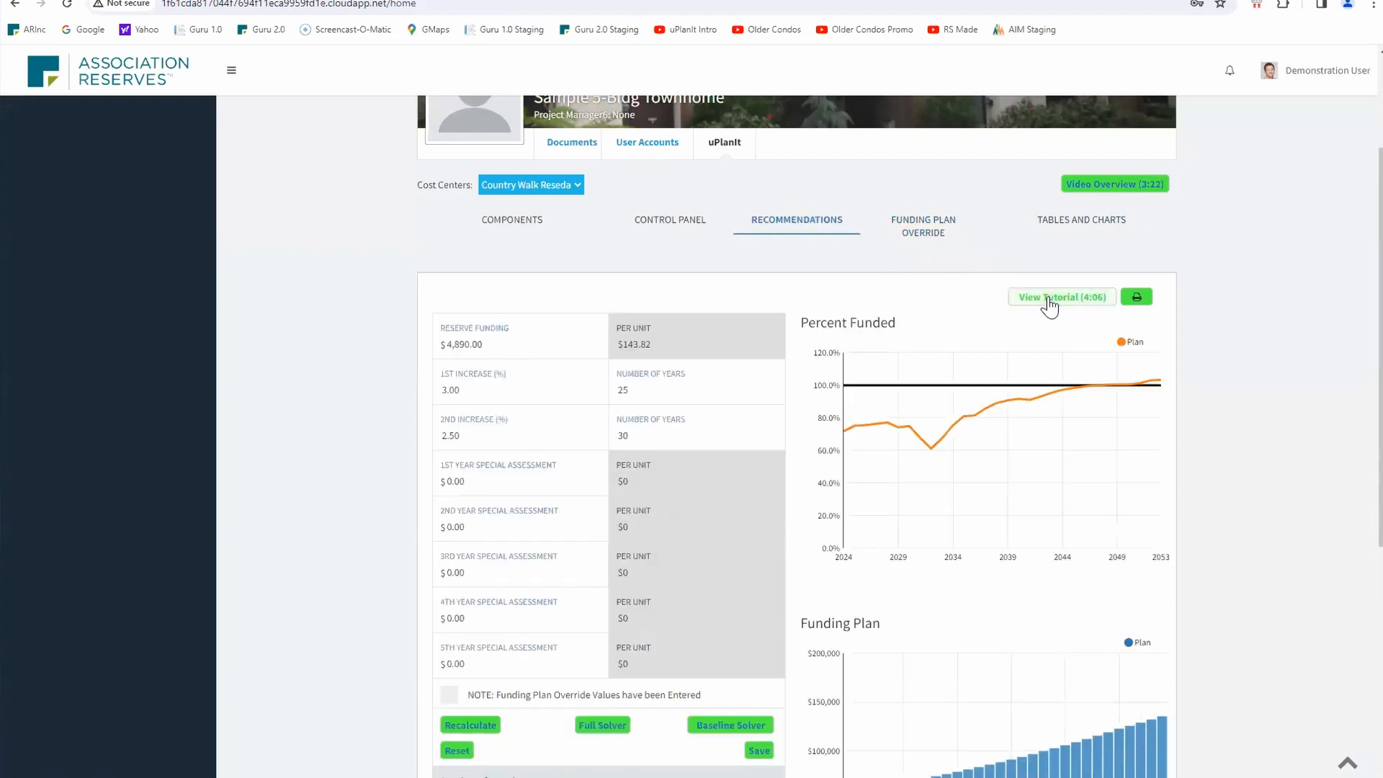
click(685, 224)
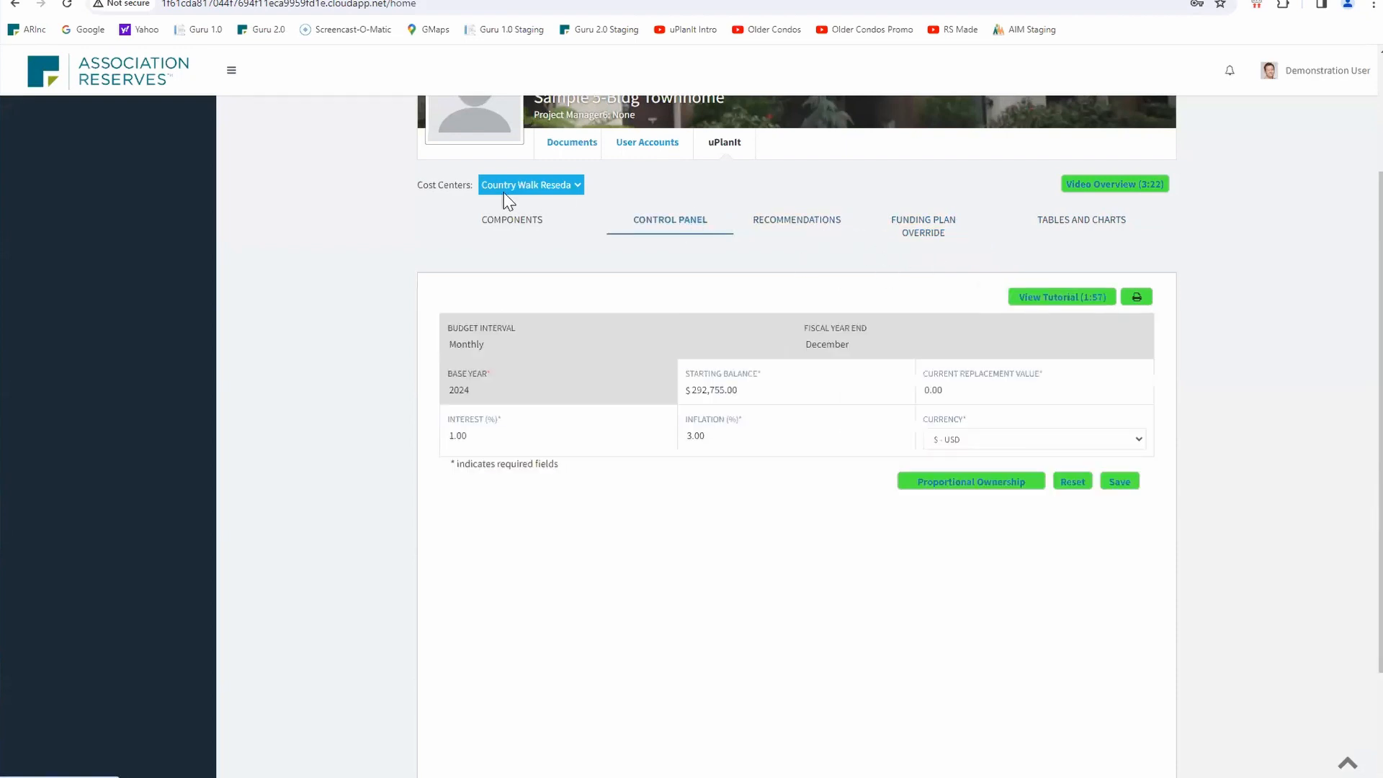
Read through the full component list, checking the useful life, remaining useful life and current cost columns.
click(502, 223)
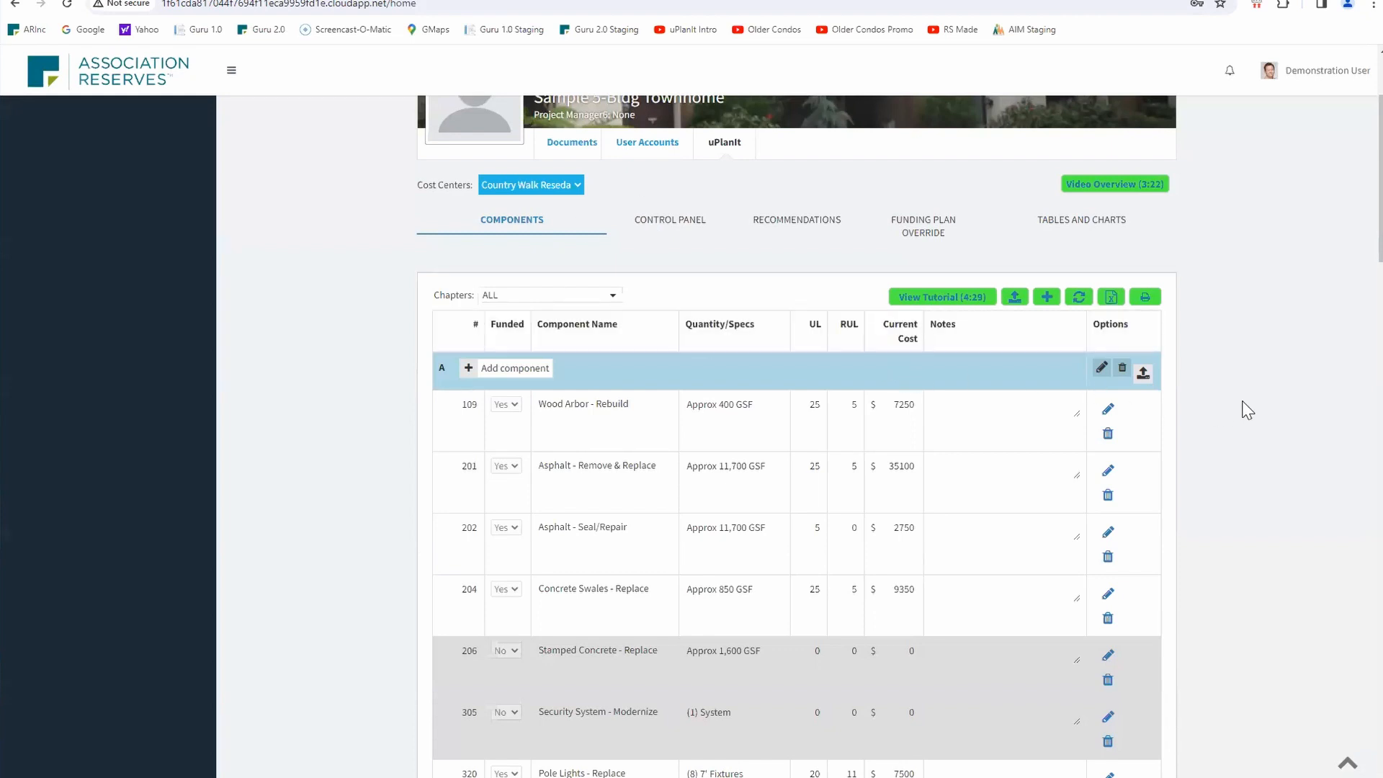
scroll(1242, 406, down, 1)
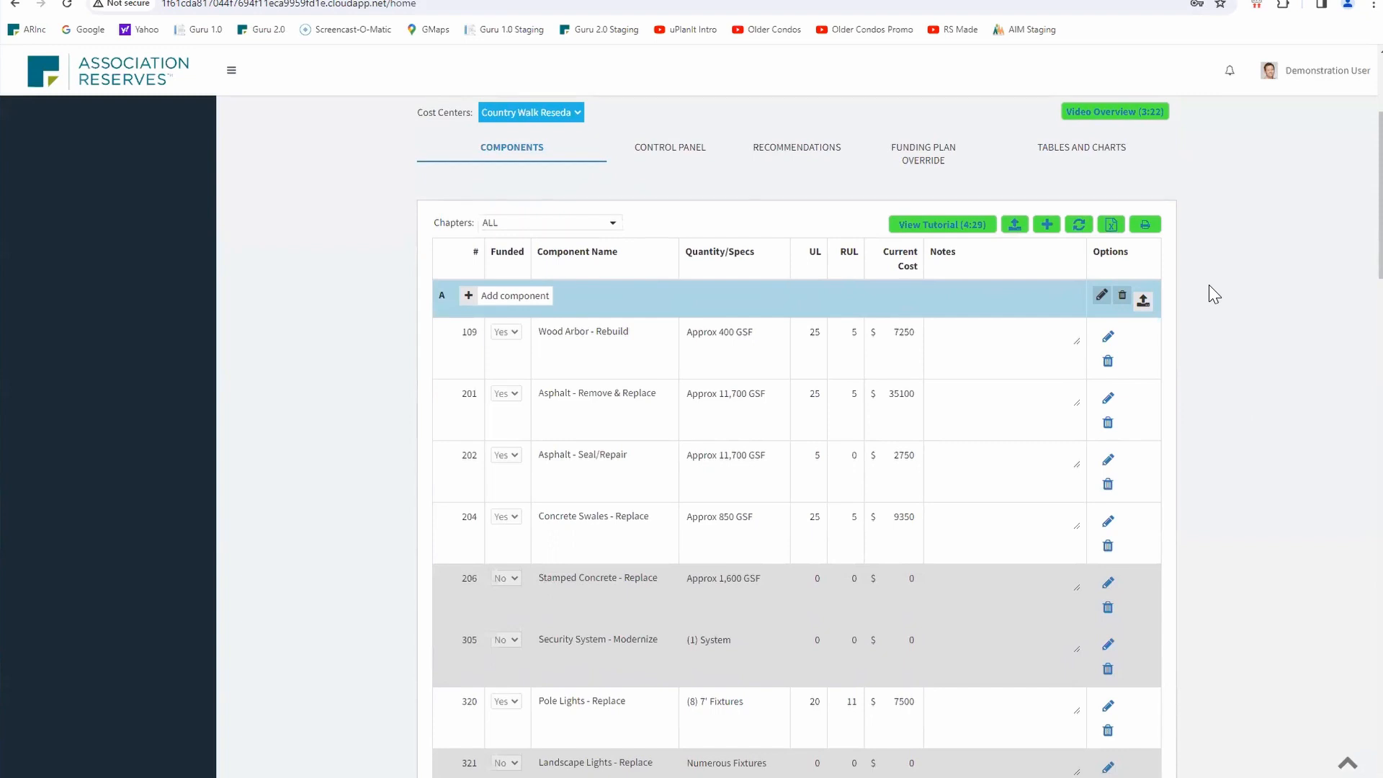
scroll(824, 317, down, 1)
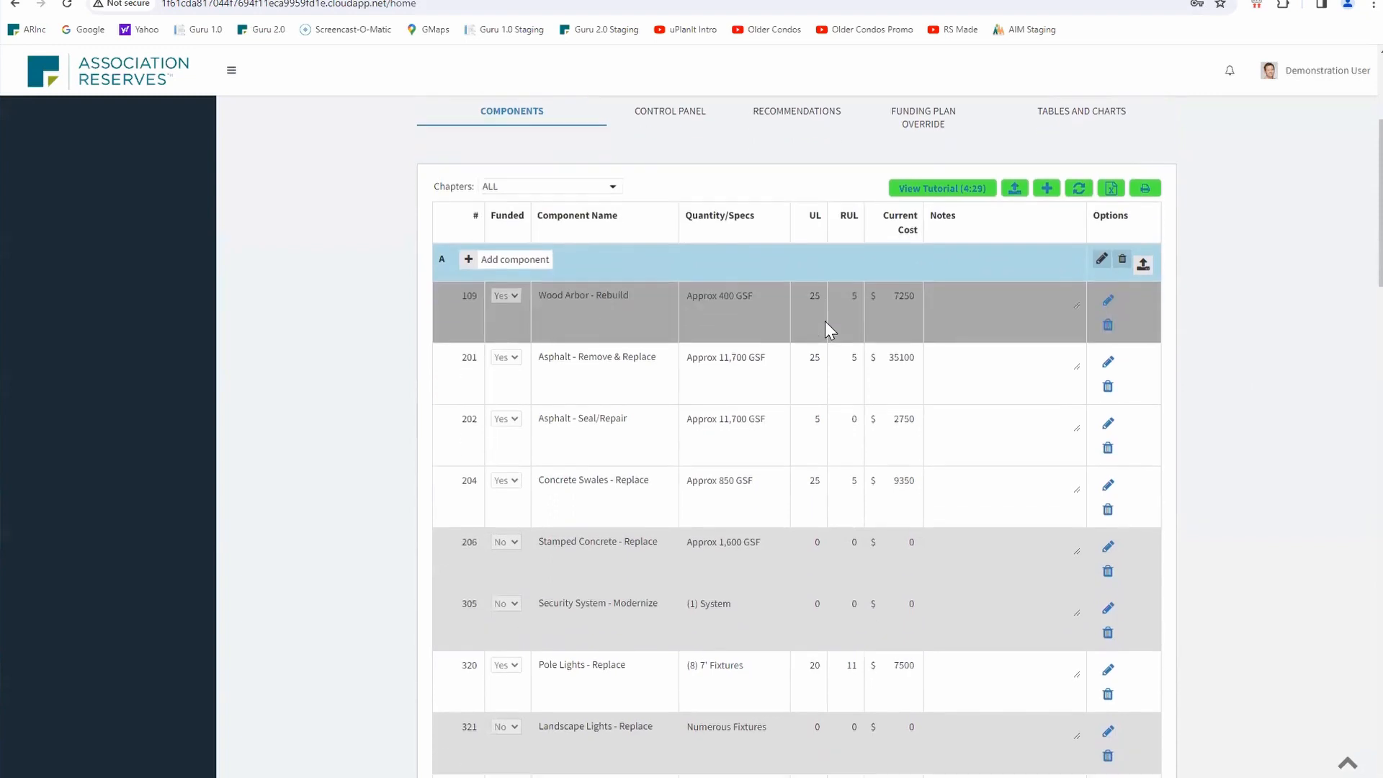
scroll(825, 324, down, 13)
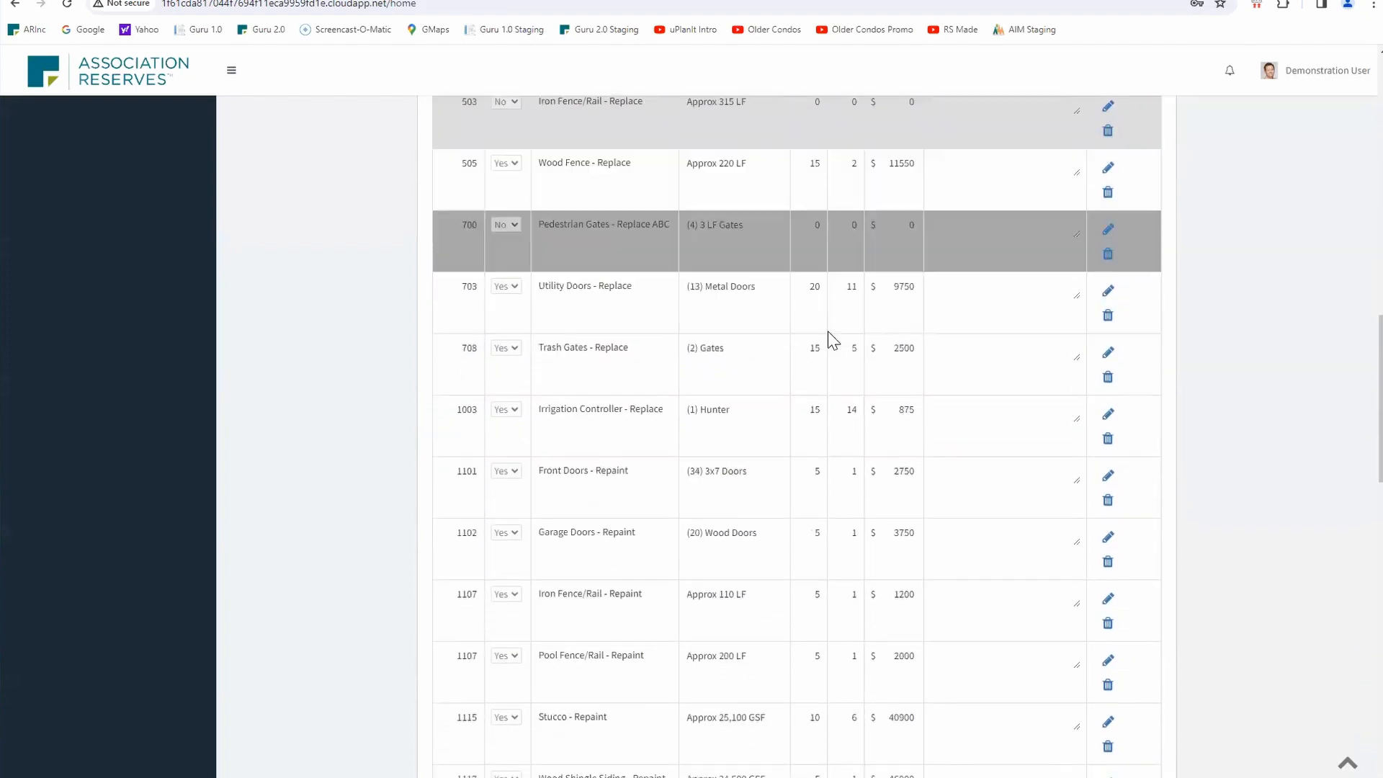
scroll(829, 333, down, 15)
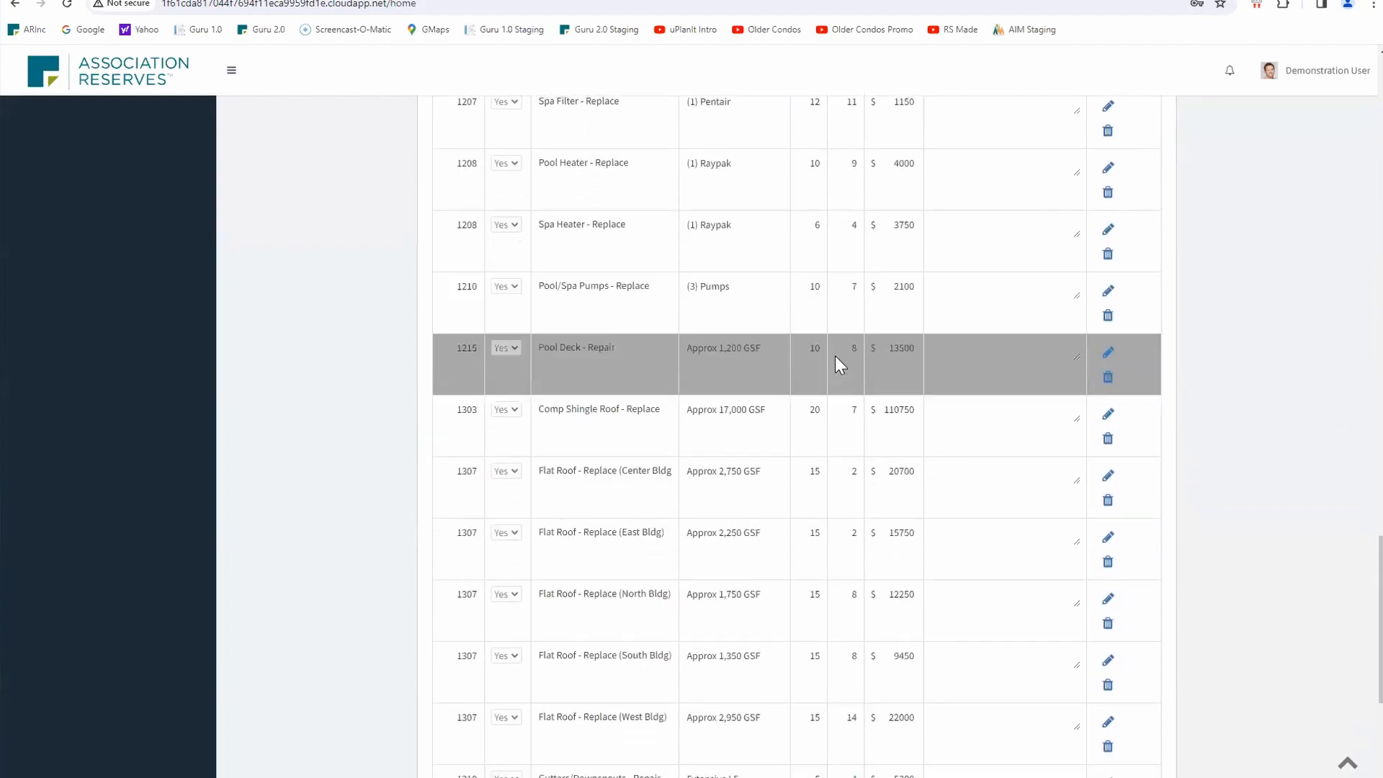
scroll(835, 360, down, 5)
scroll(906, 377, up, 14)
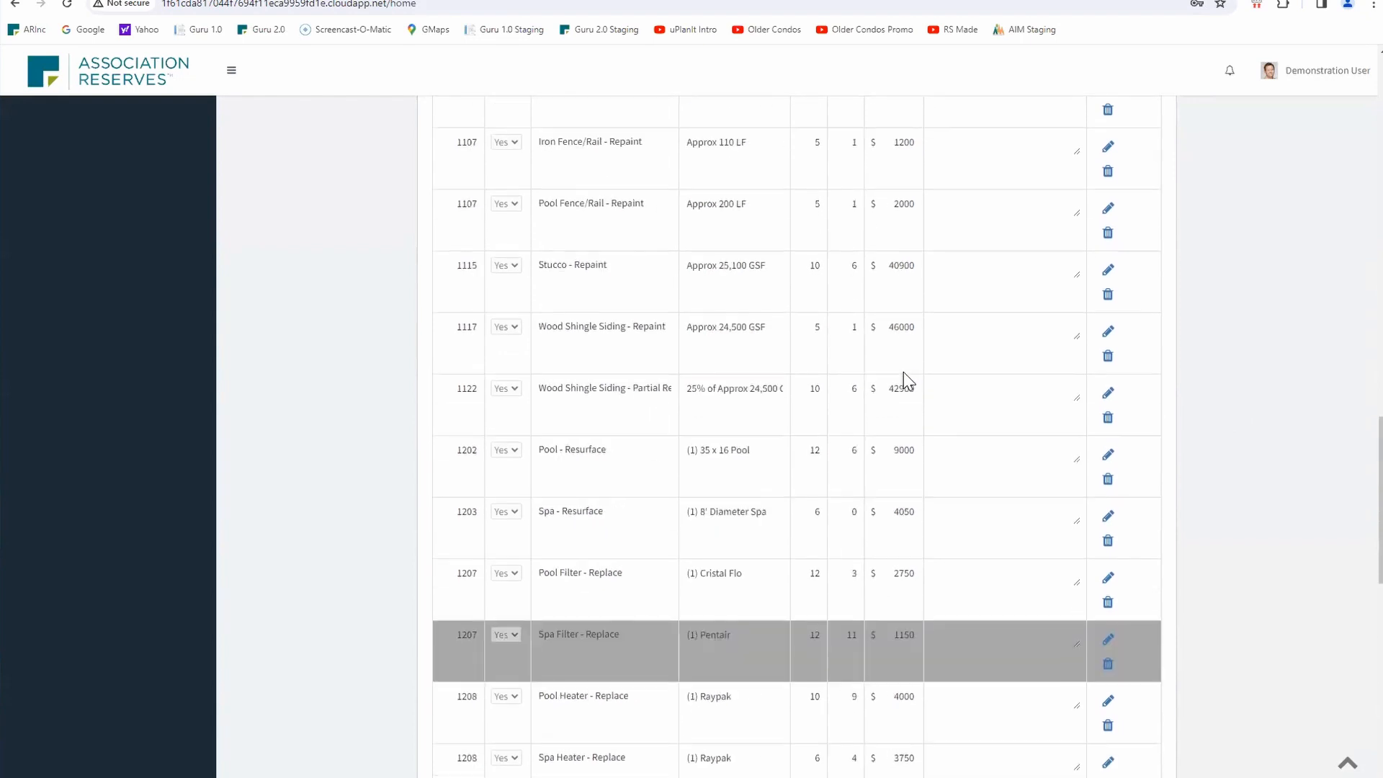
scroll(902, 367, up, 20)
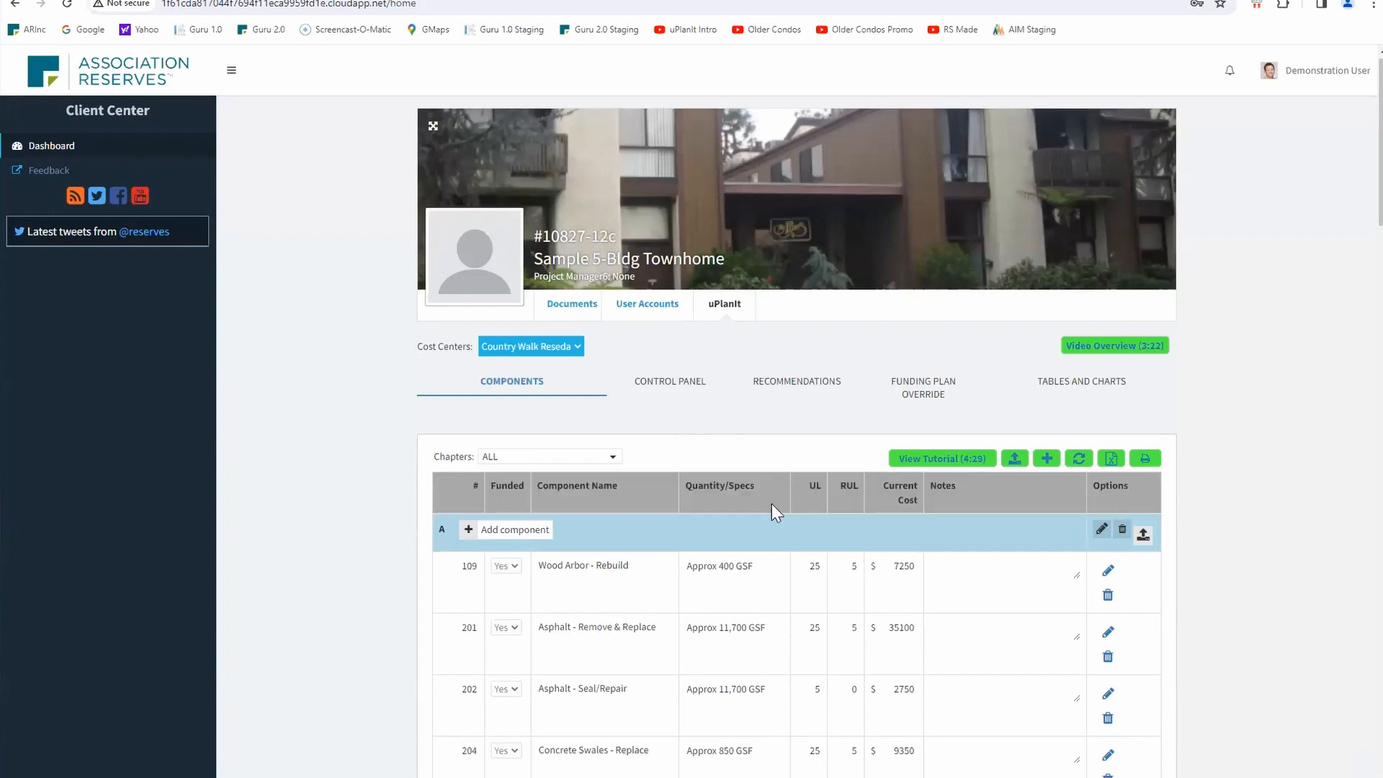
Set the remaining useful life of component 201, Asphalt - Remove & Replace, to 24 and save the row.
scroll(768, 512, down, 2)
scroll(762, 520, down, 1)
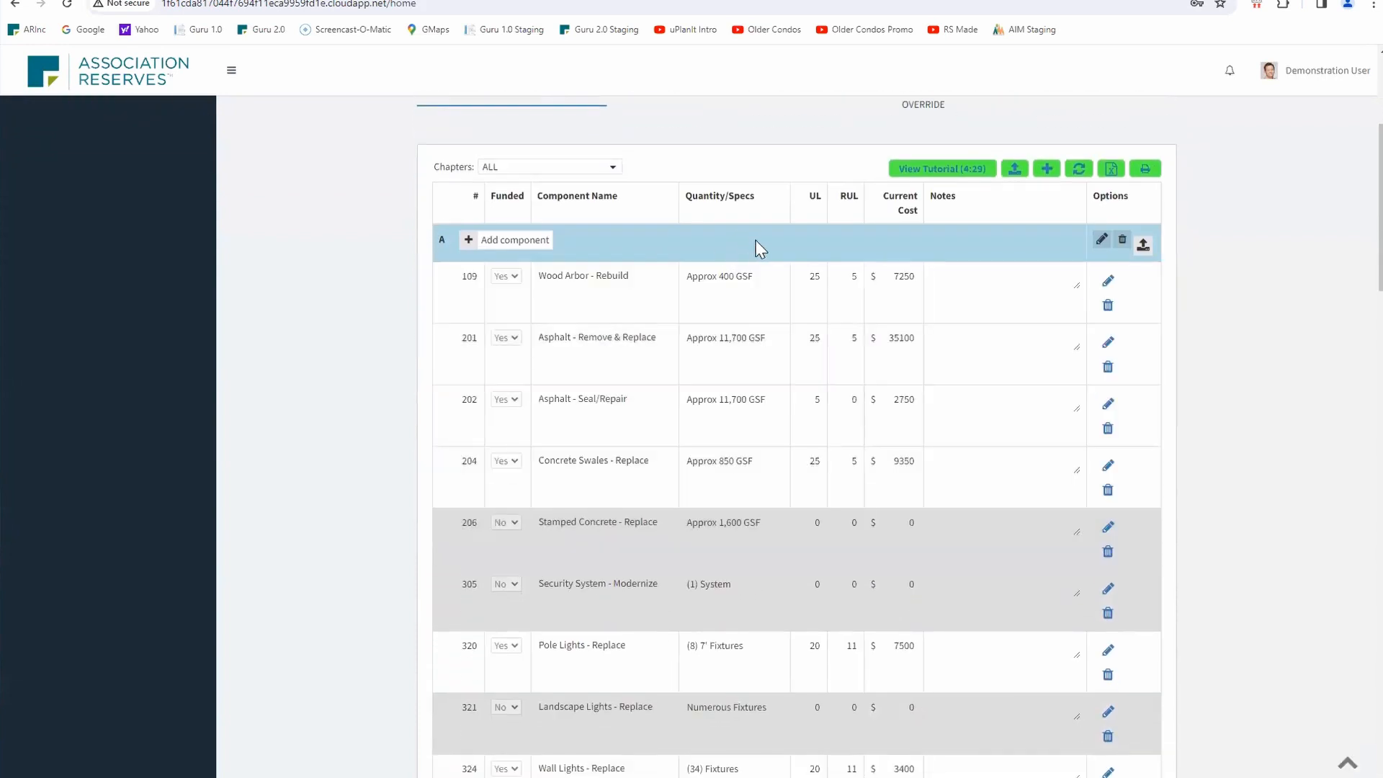
scroll(781, 202, down, 1)
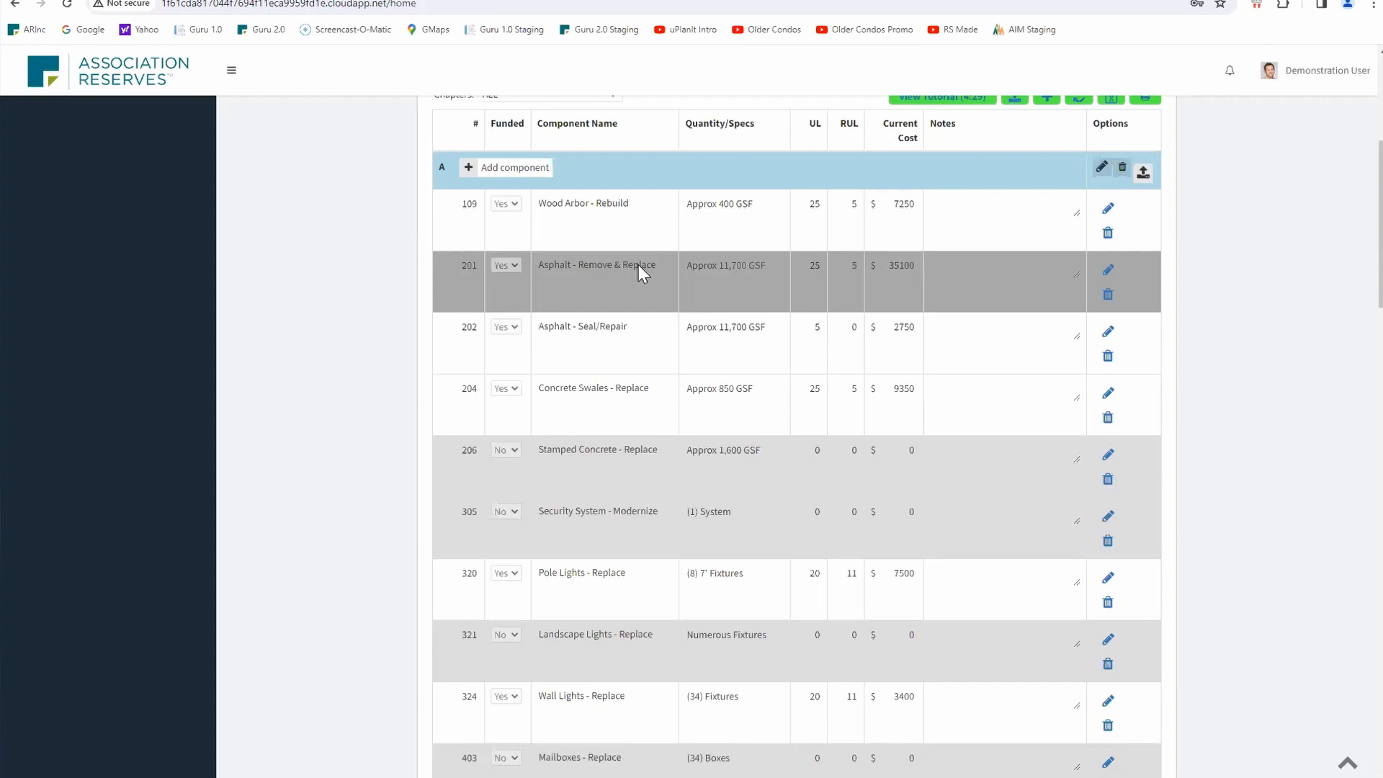
click(1108, 271)
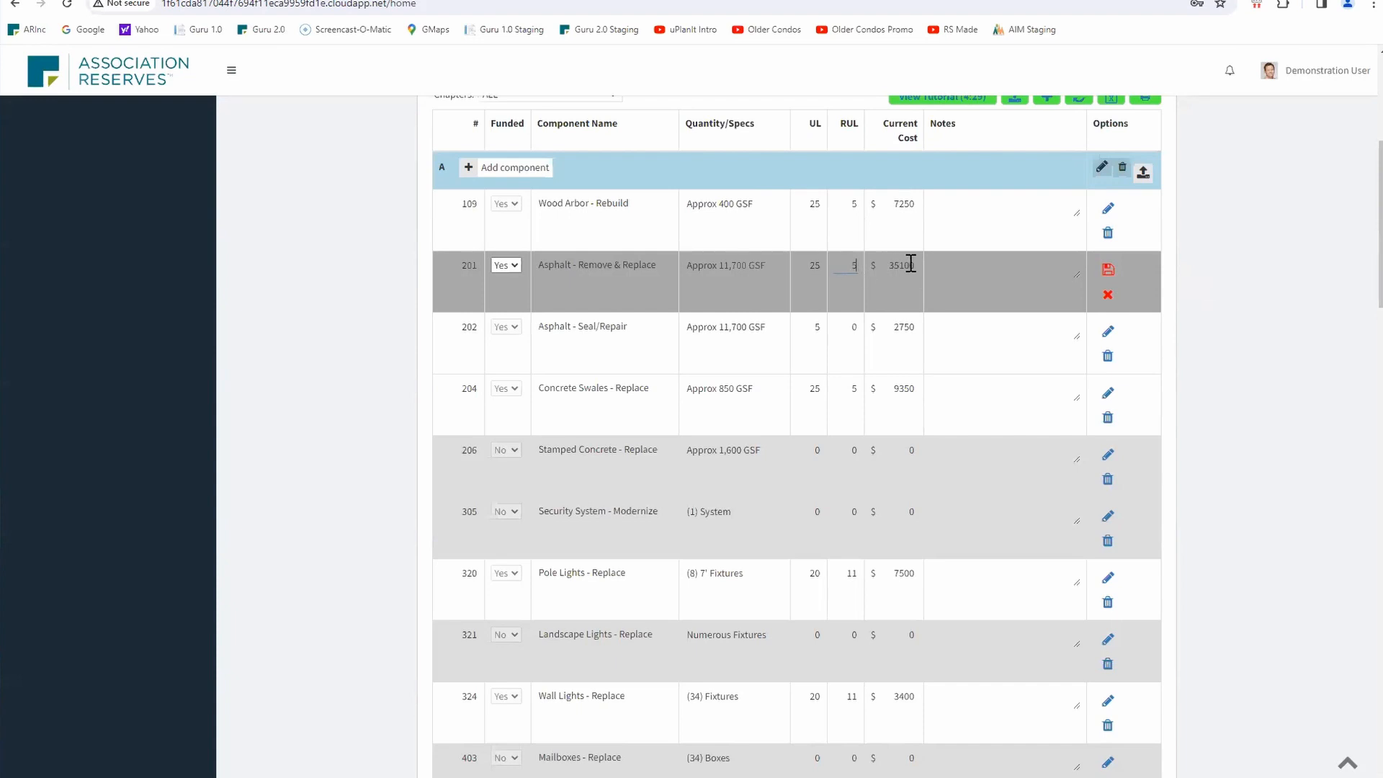
text(4)
click(1108, 271)
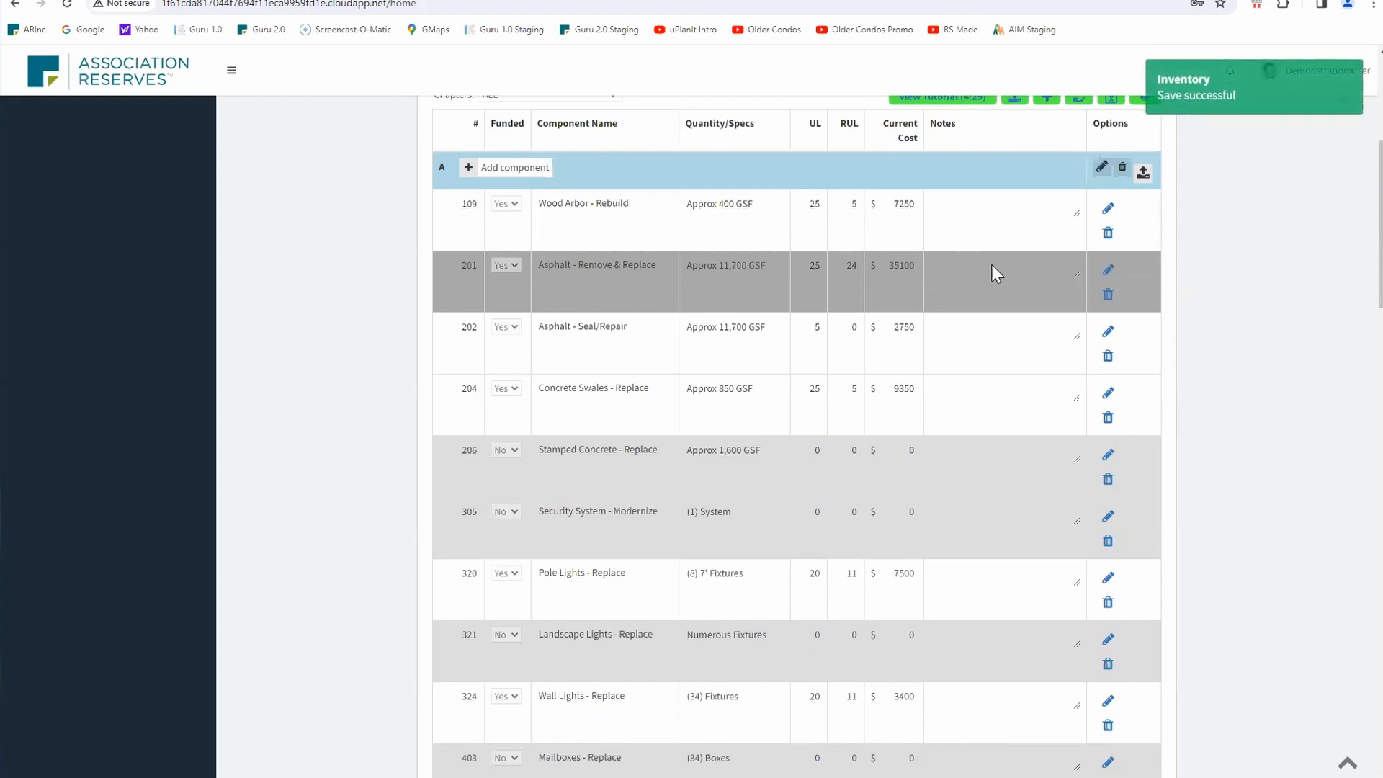
Add the note "Because utility co resurfaced our streets." to component 201, Asphalt - Remove & Replace, and save the row.
click(1106, 276)
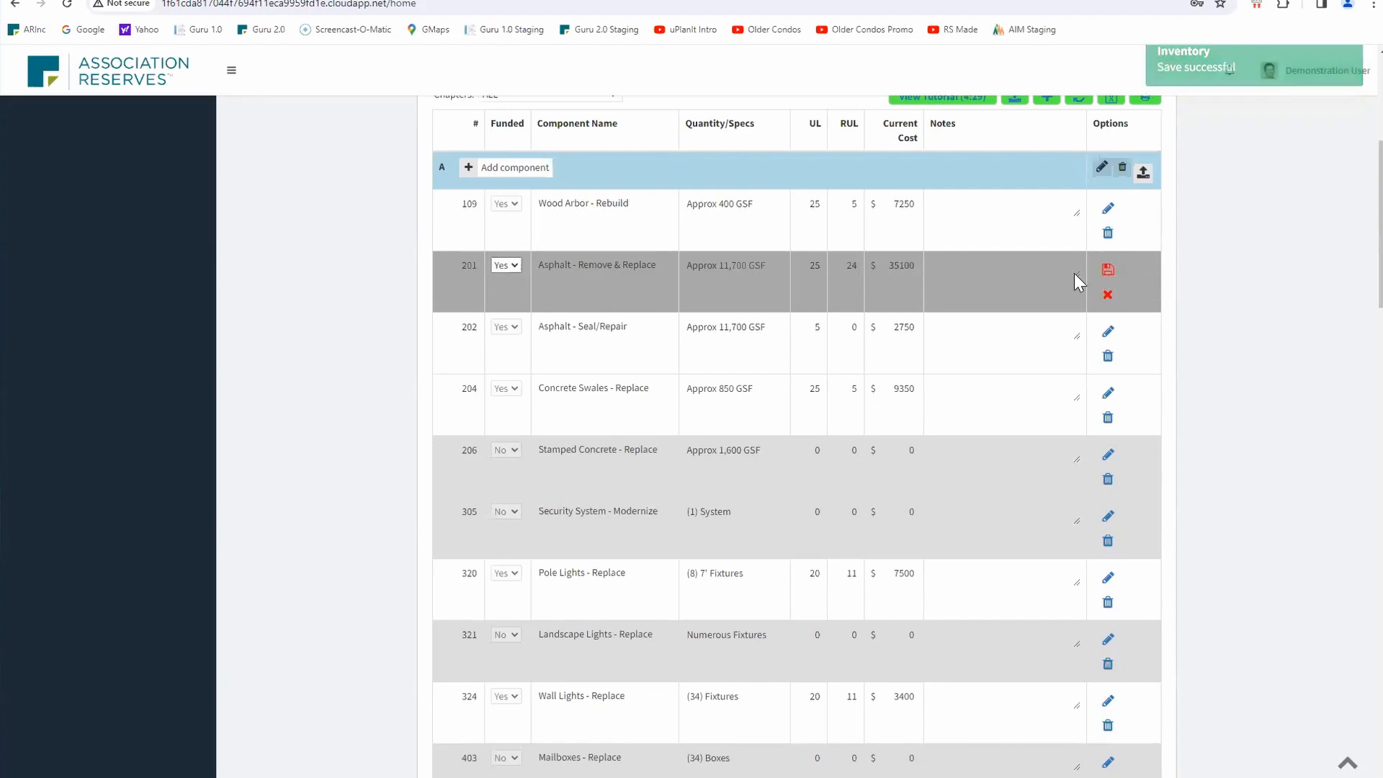
click(972, 267)
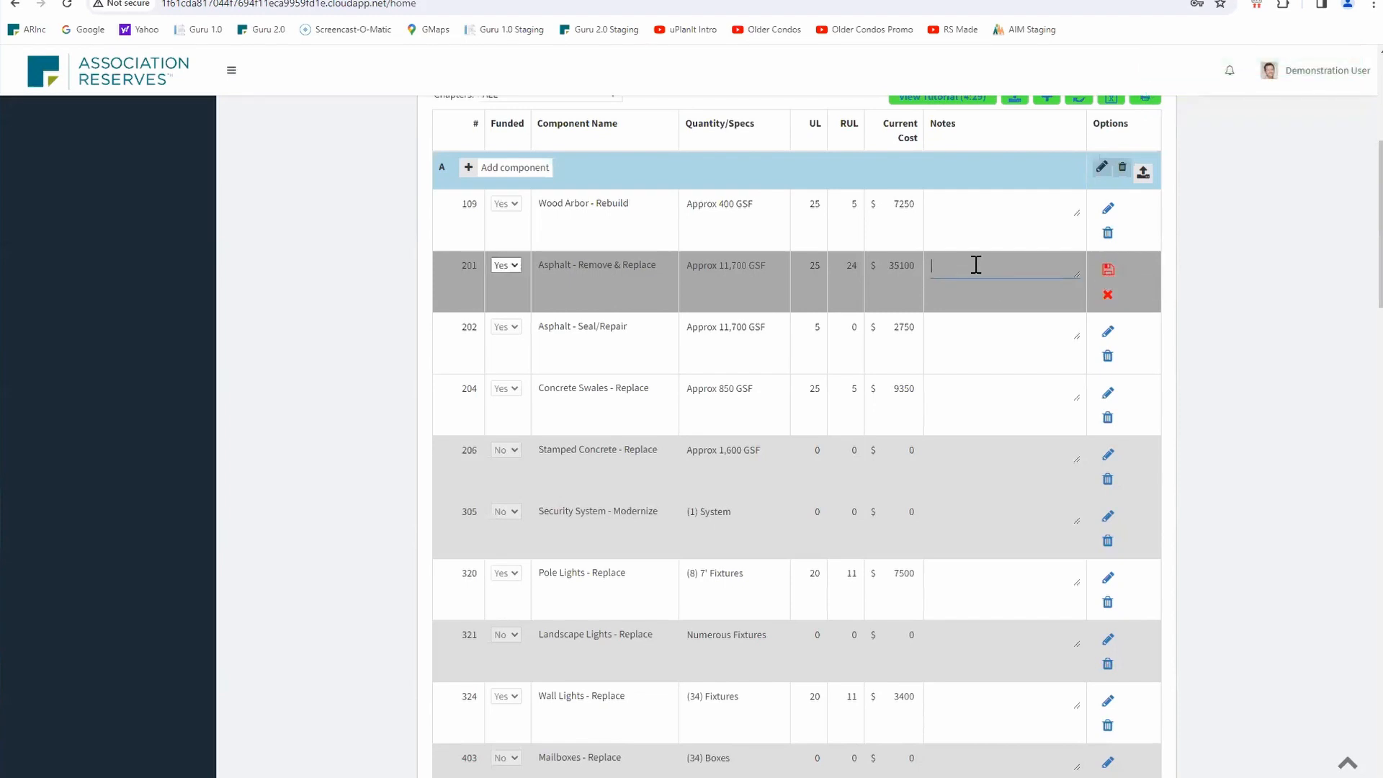
text(Because until)
text(ity co)
text( resurfaced our)
text( streets.)
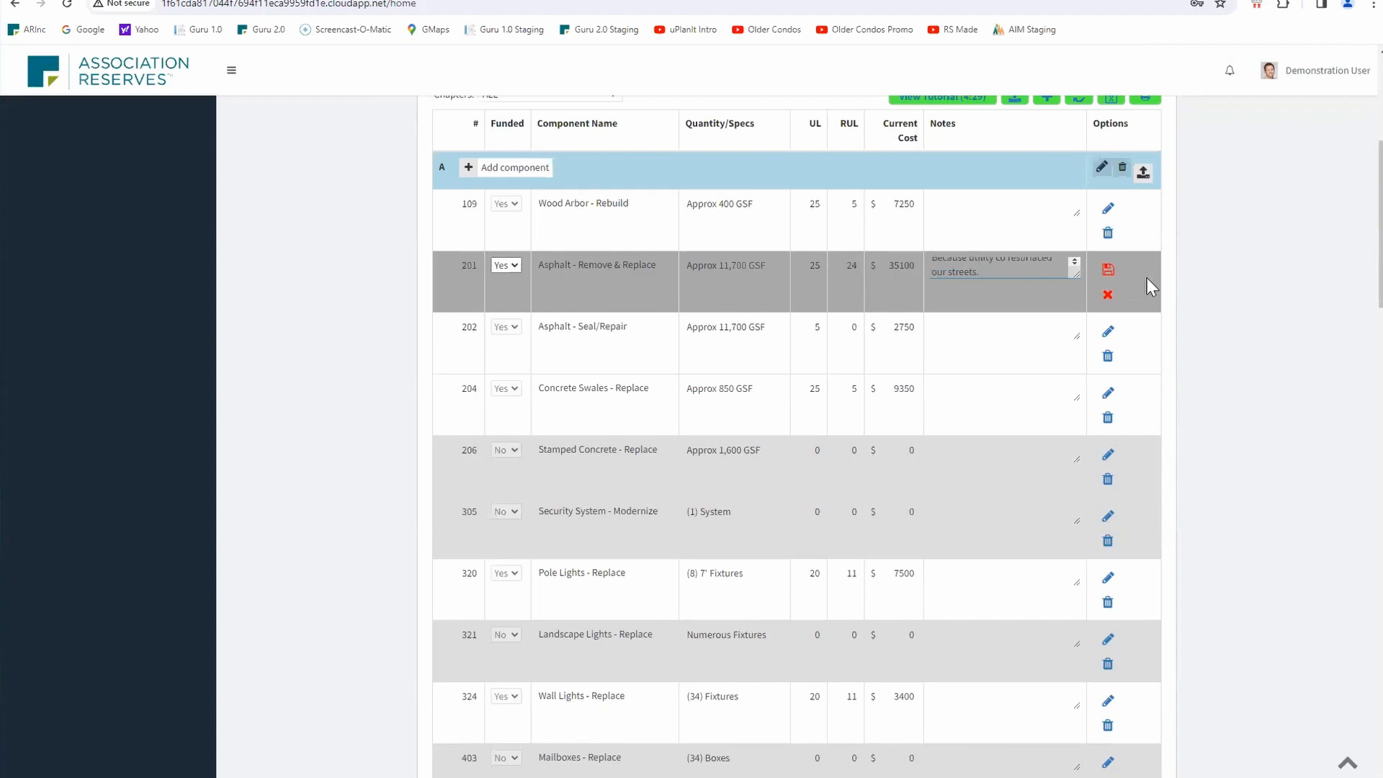
click(1108, 271)
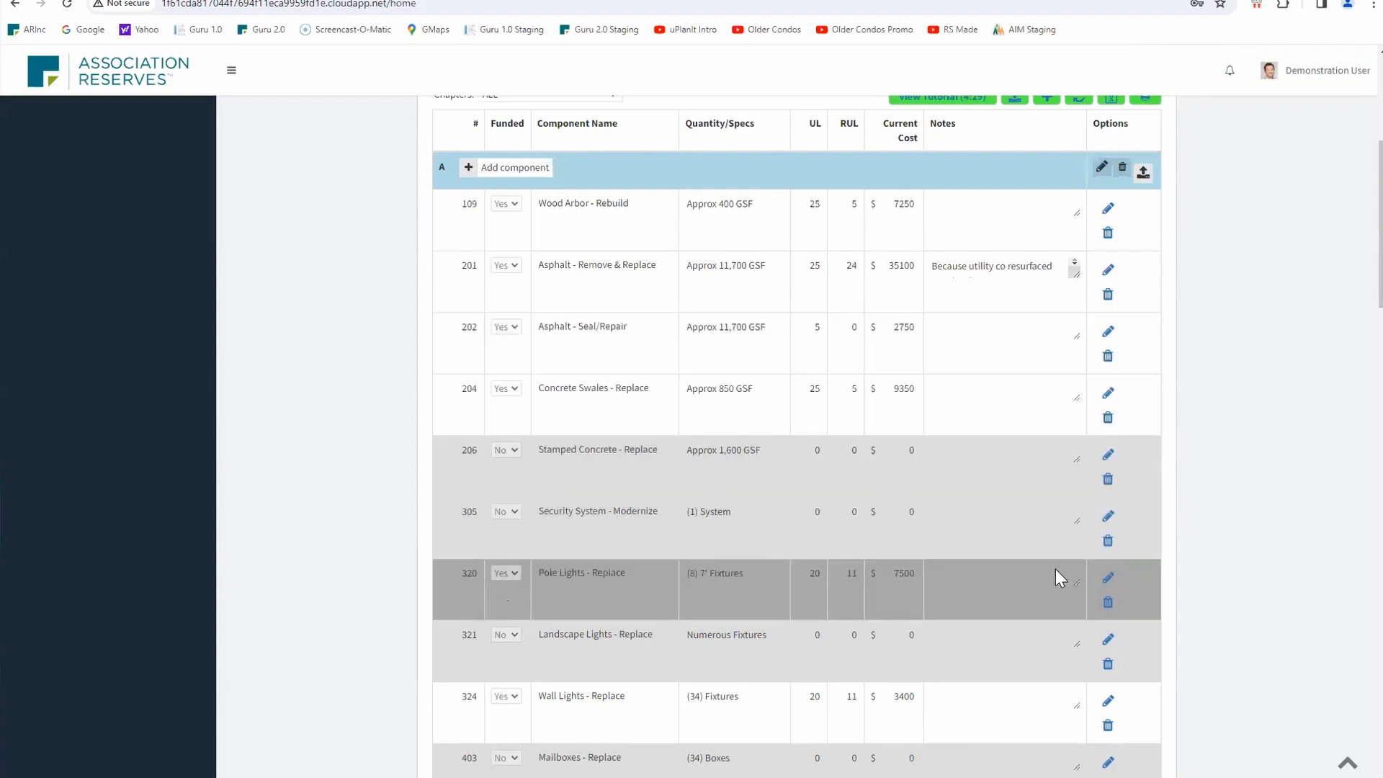
Set component 320, Pole Lights - Replace, to not funded and save the row.
click(1107, 577)
click(1108, 578)
click(1108, 580)
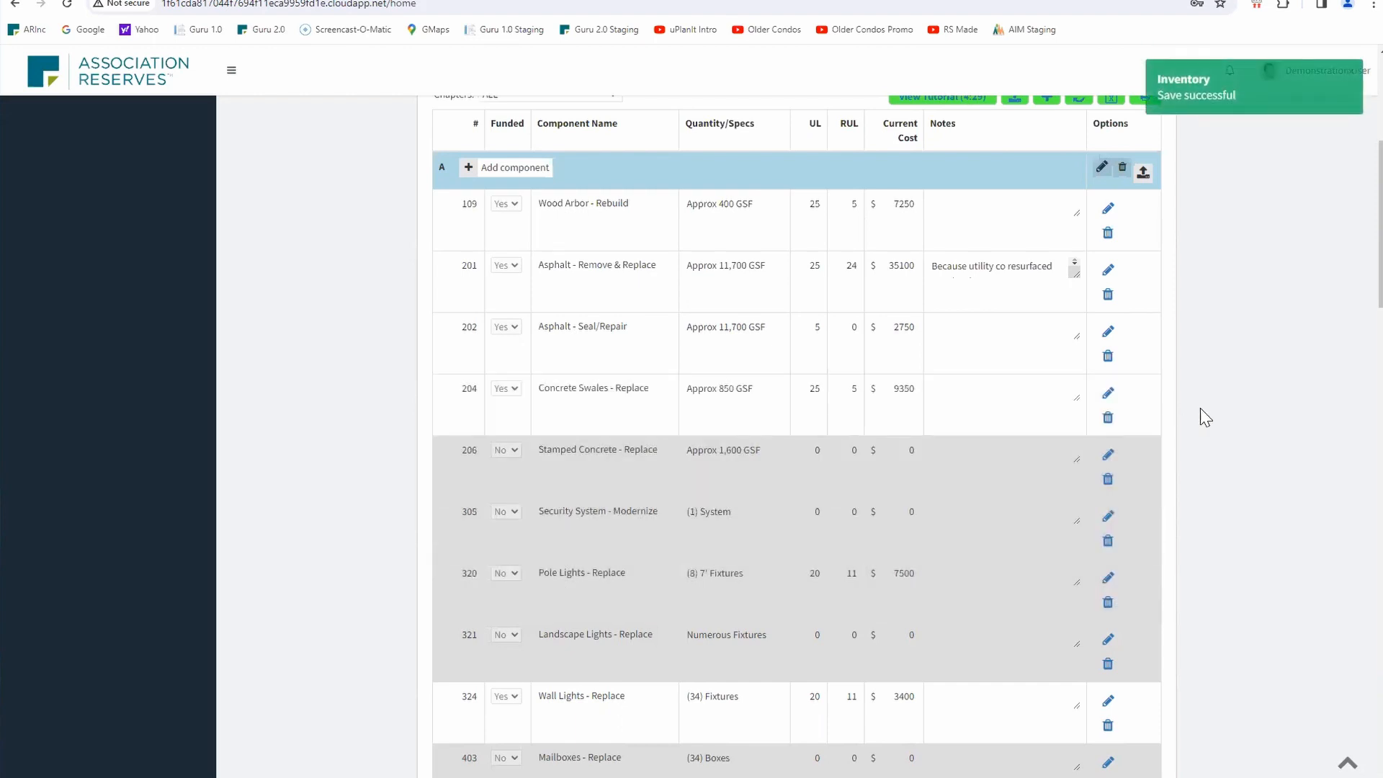
Set component 505, Wood Fence - Replace, to a remaining useful life of 0 and a current cost of 12500.
scroll(1224, 409, down, 1)
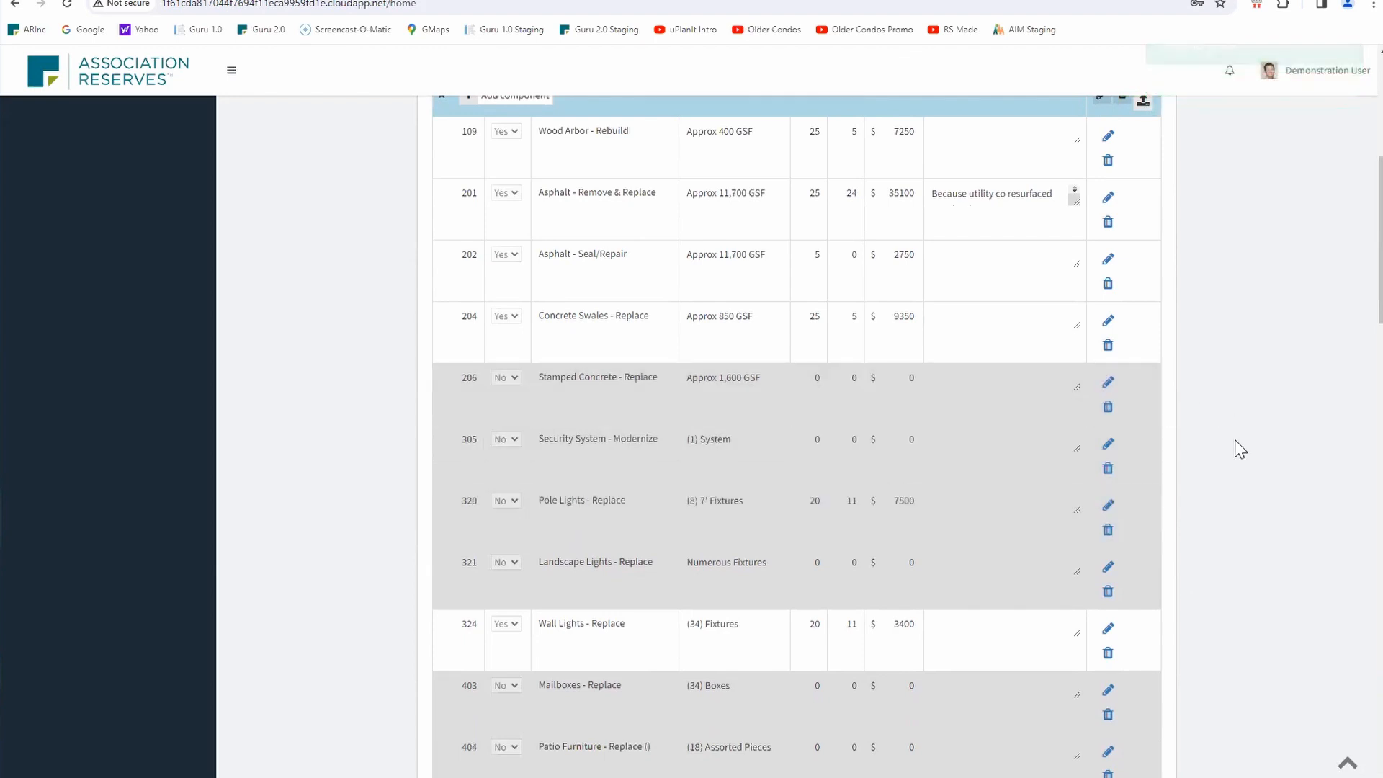
scroll(1235, 450, down, 1)
scroll(1236, 450, down, 6)
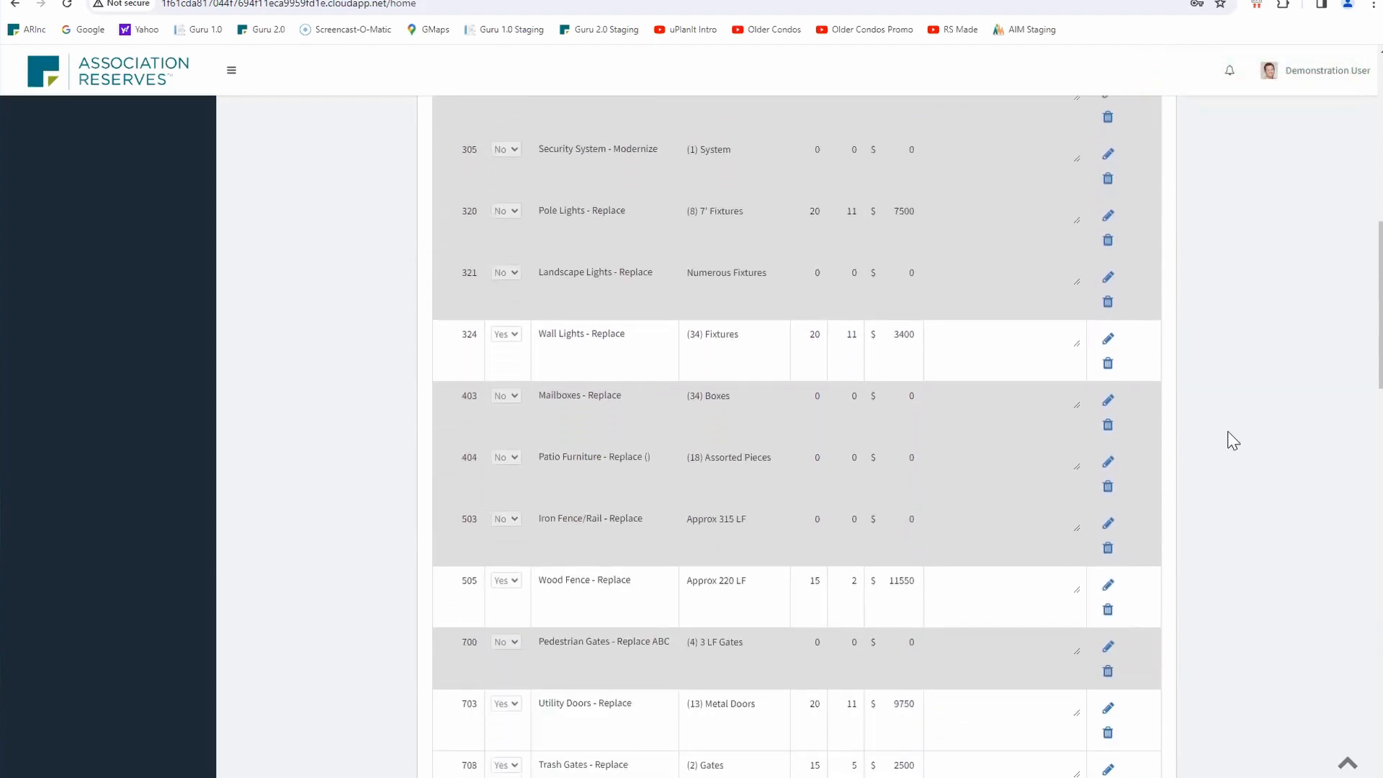
scroll(1234, 441, down, 1)
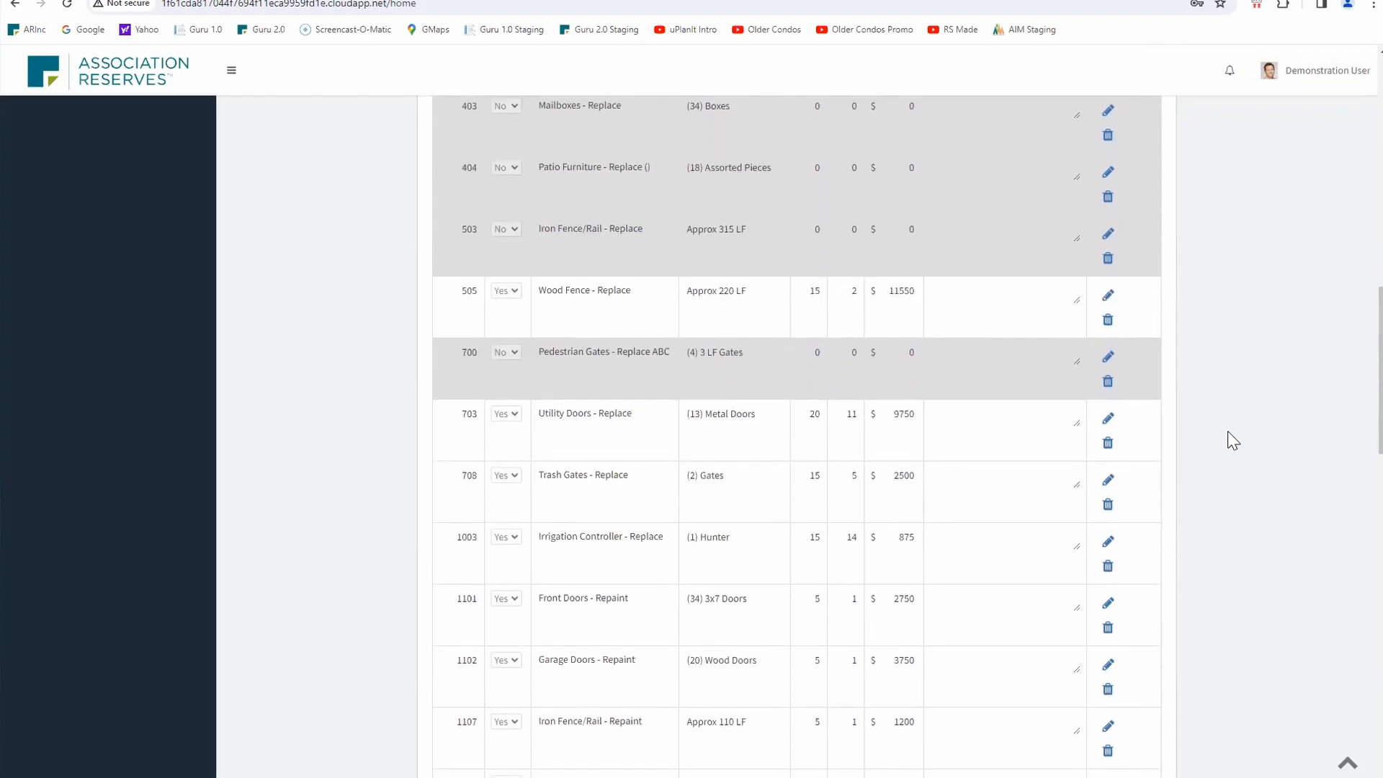
click(1108, 292)
click(849, 291)
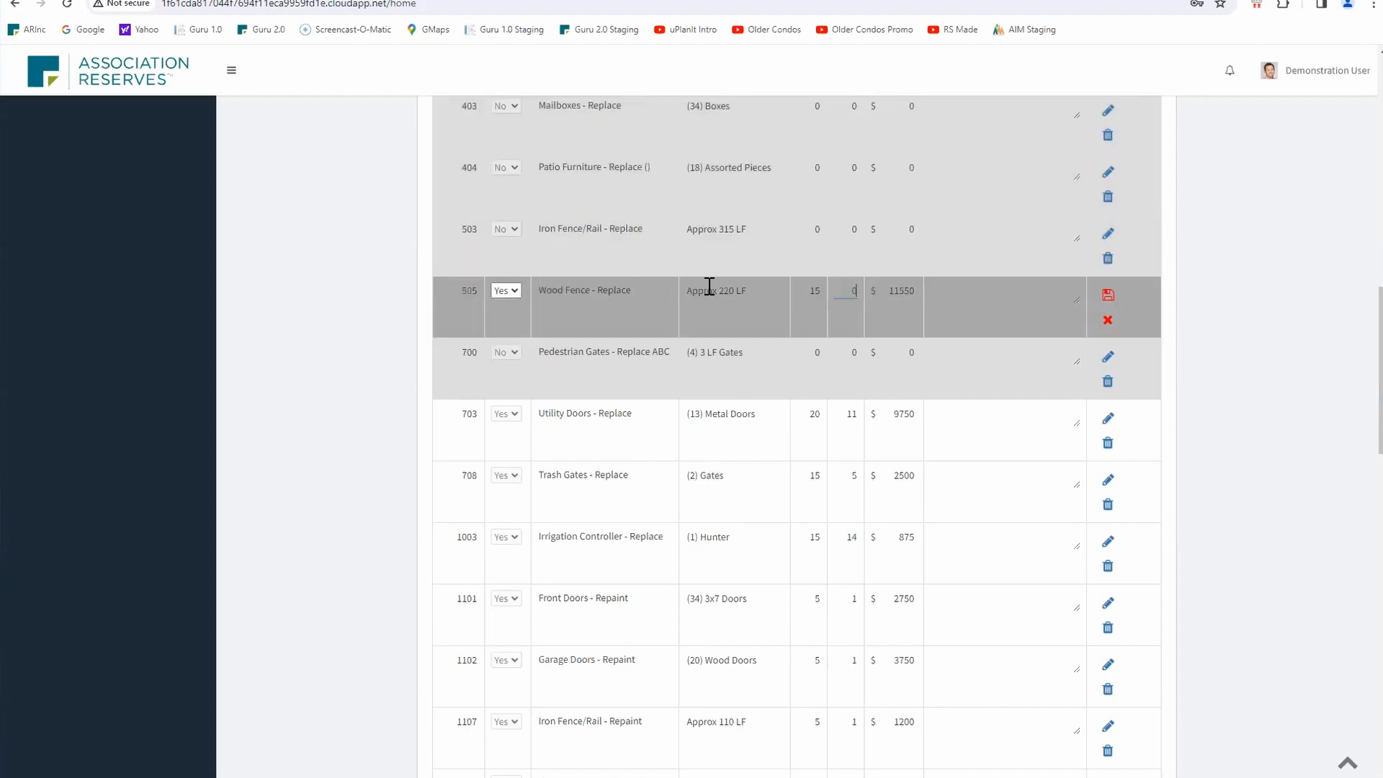
click(905, 290)
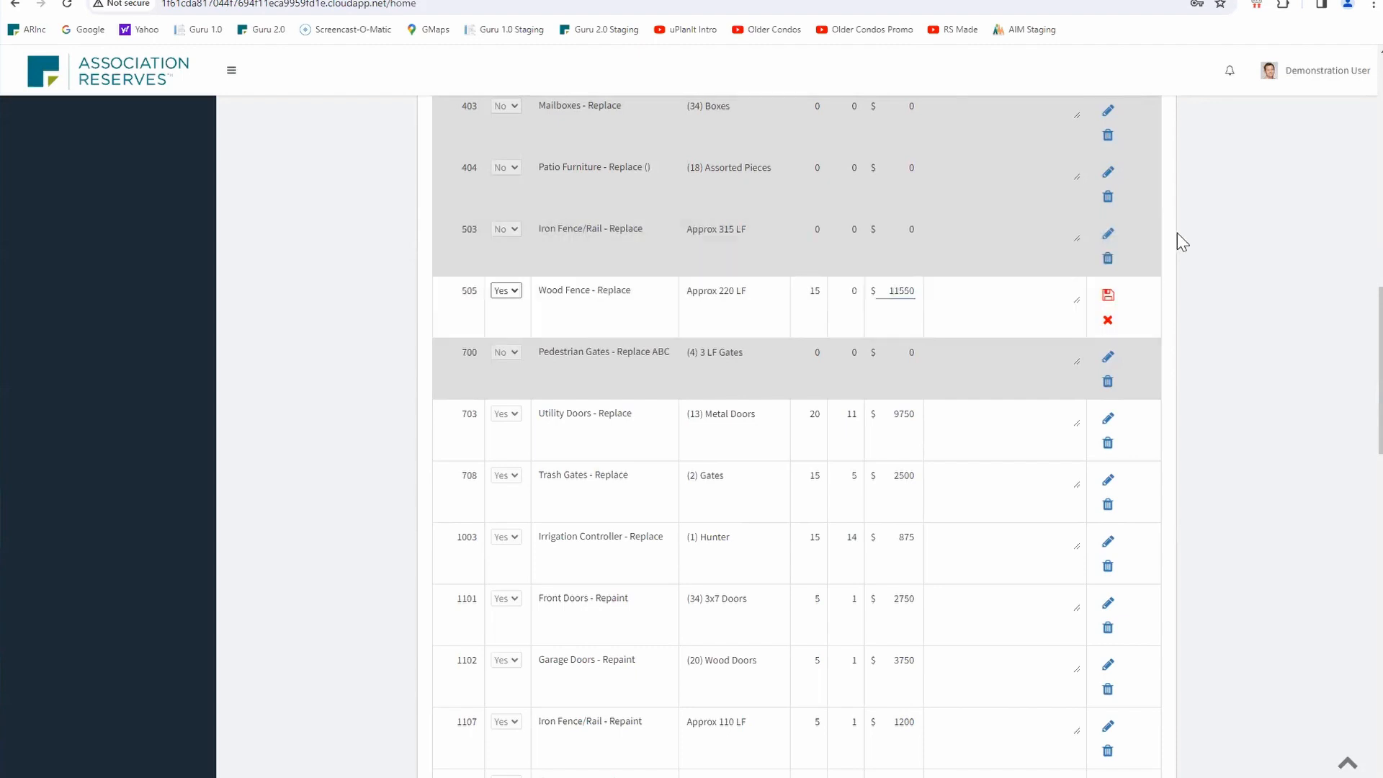
key(BackSpace)
text(2)
key(Delete)
text(00)
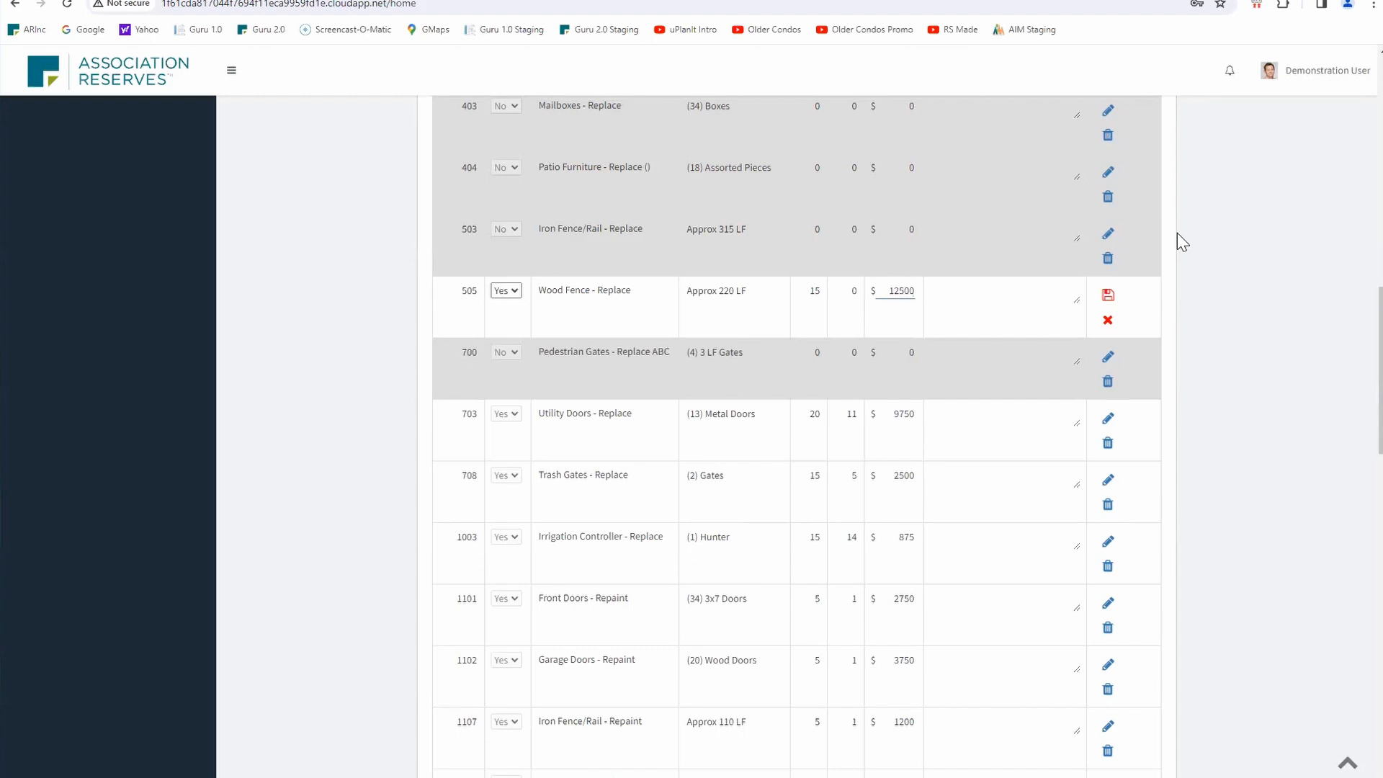
Add the note "Based on 11/14/23 proposal" to the Wood Fence - Replace component and save the row.
click(993, 290)
text(Based on 11/11/23 proposal)
click(1107, 295)
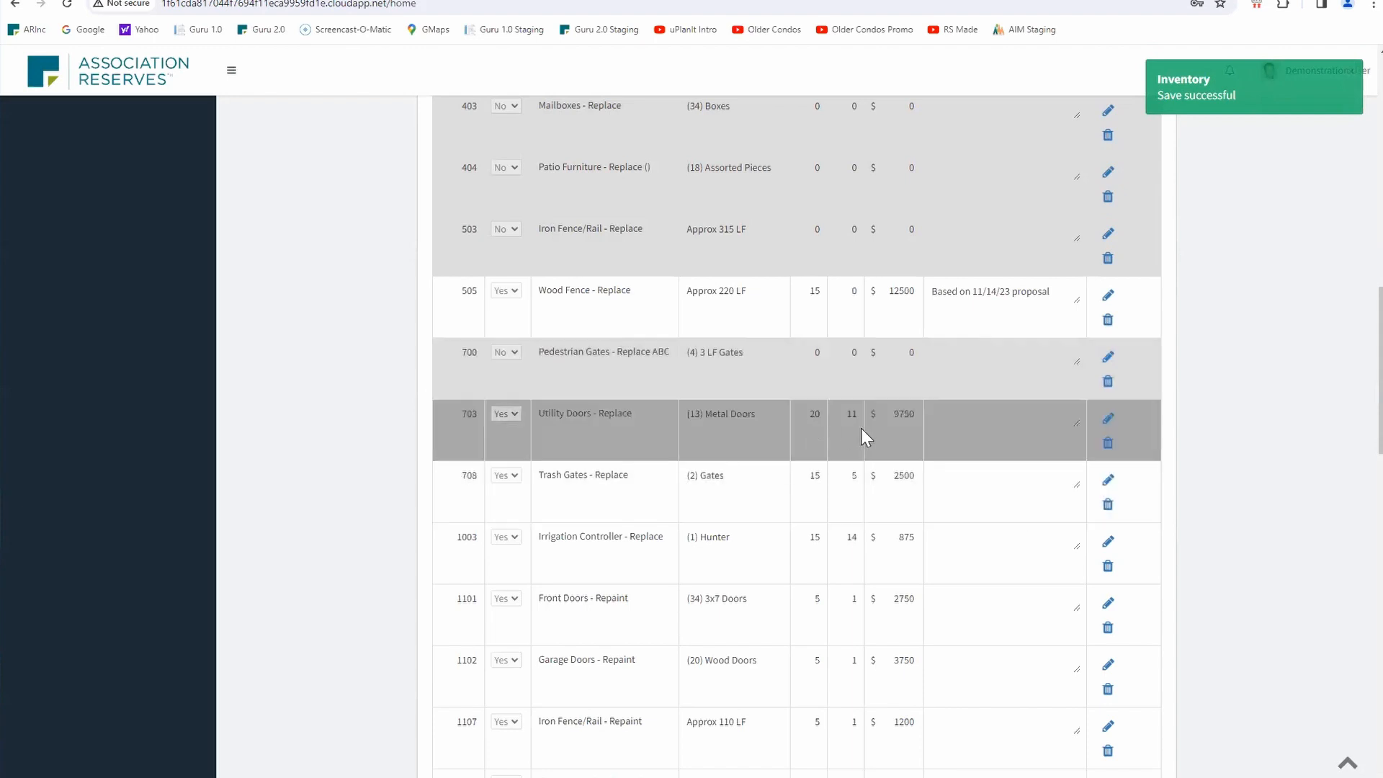
Call up the option to reset the component list to its original data and decline the reset.
scroll(970, 435, up, 15)
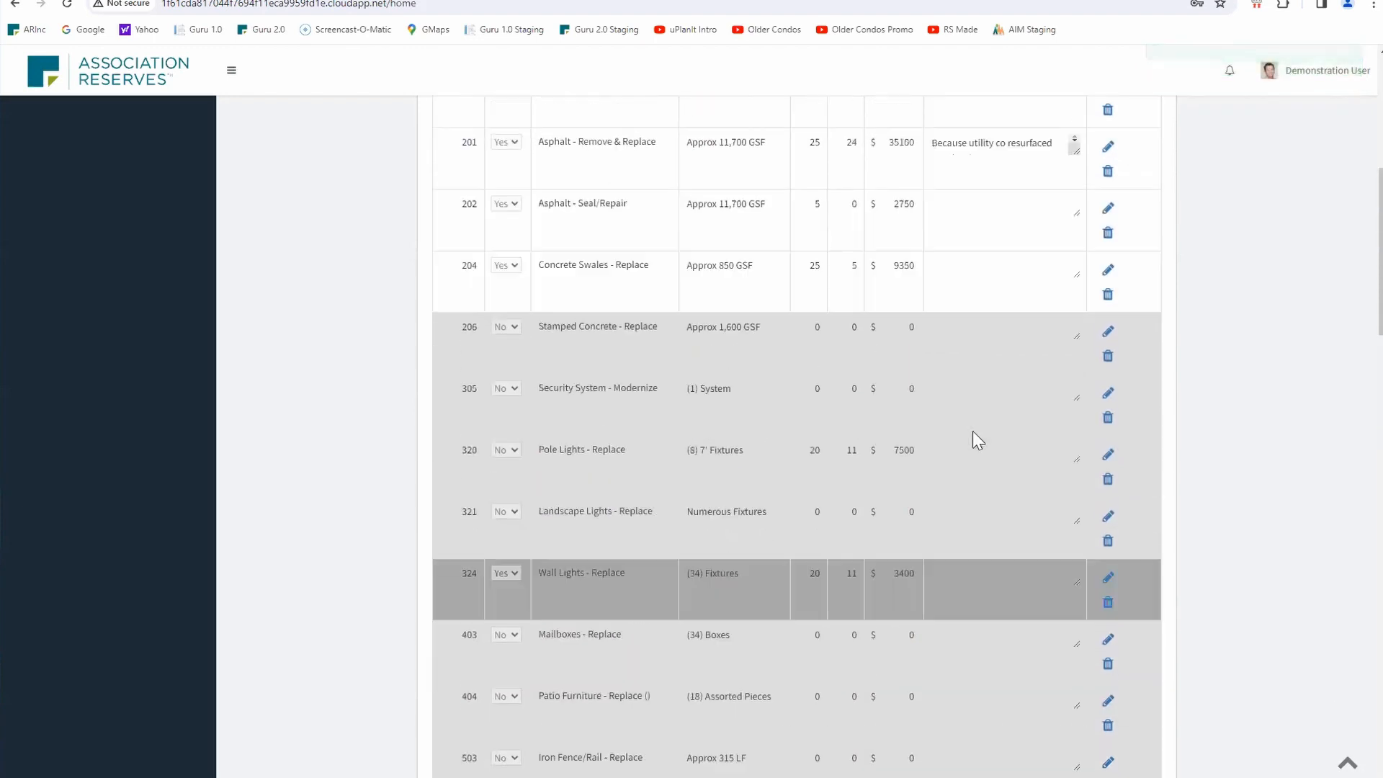
scroll(1021, 452, down, 3)
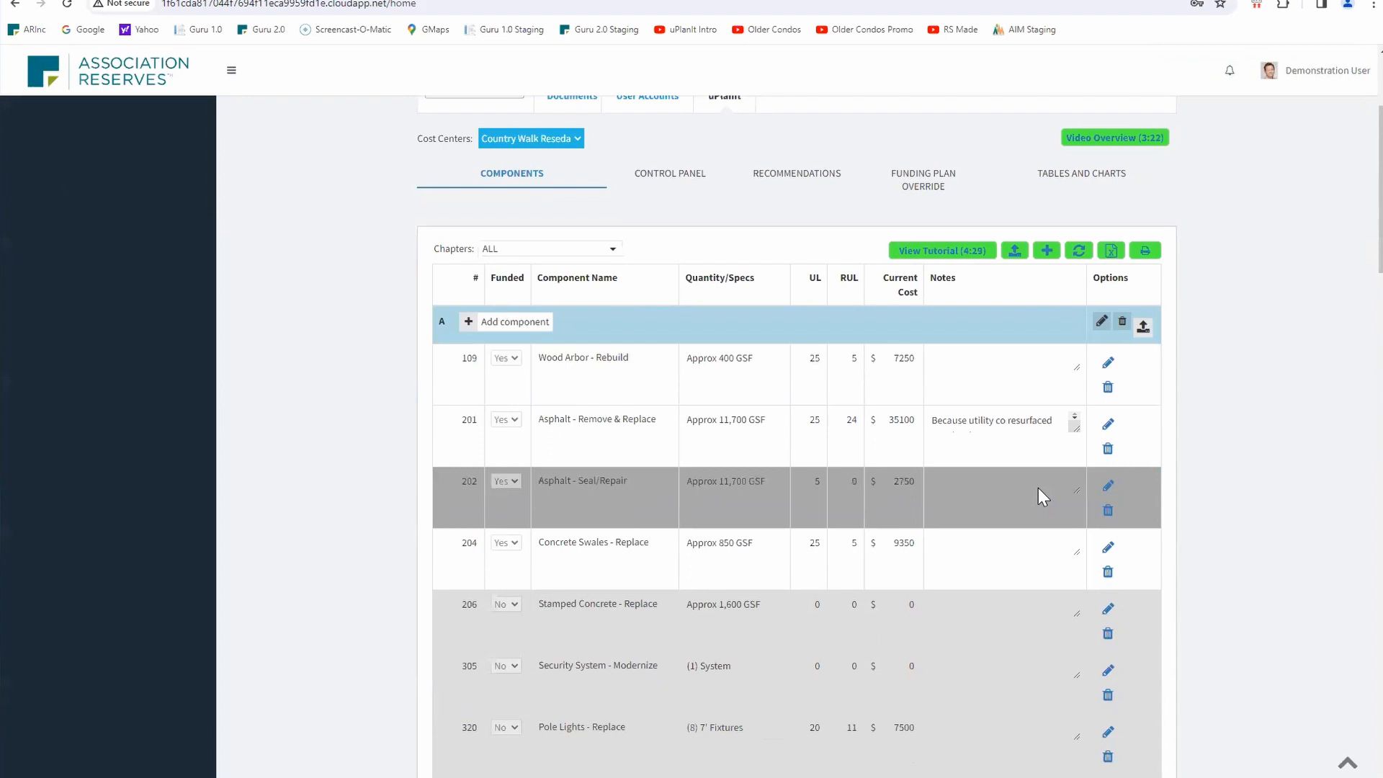
click(1078, 252)
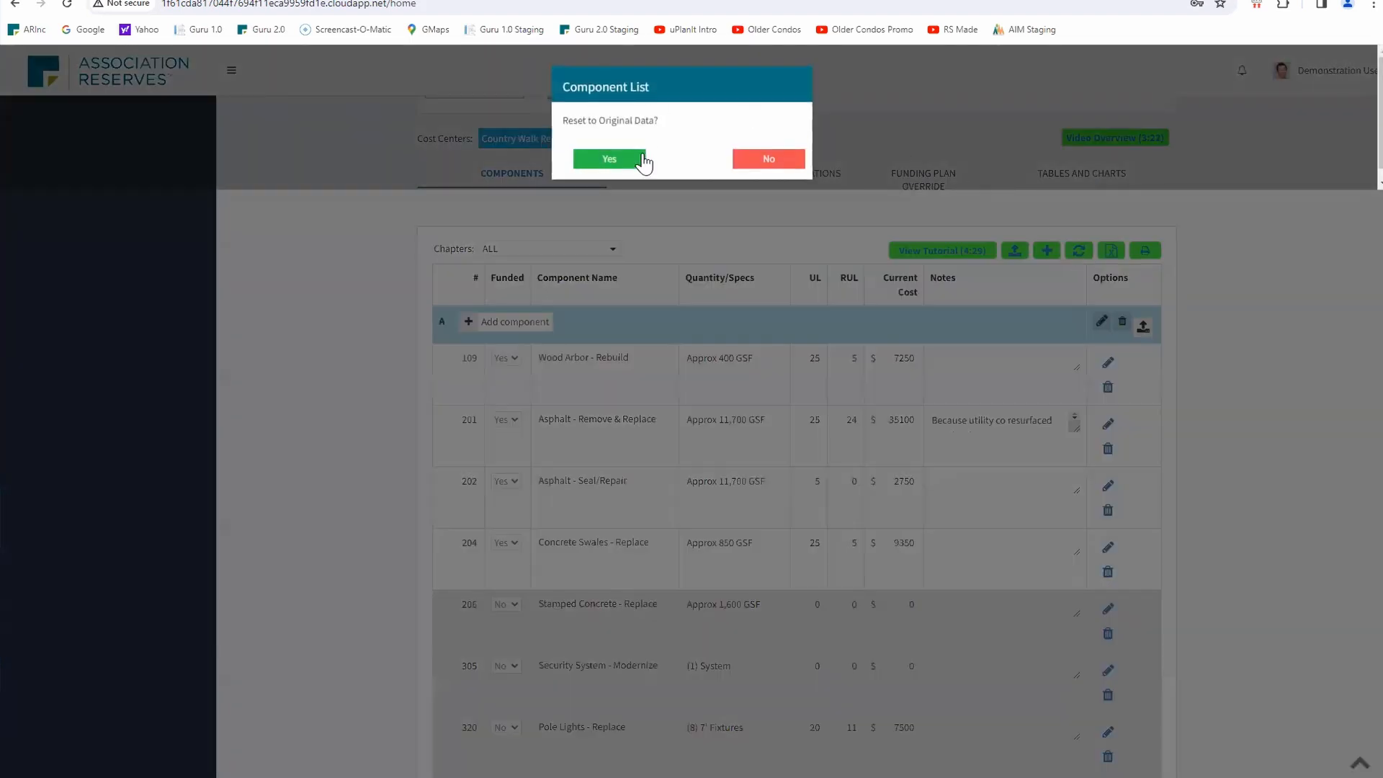
click(758, 161)
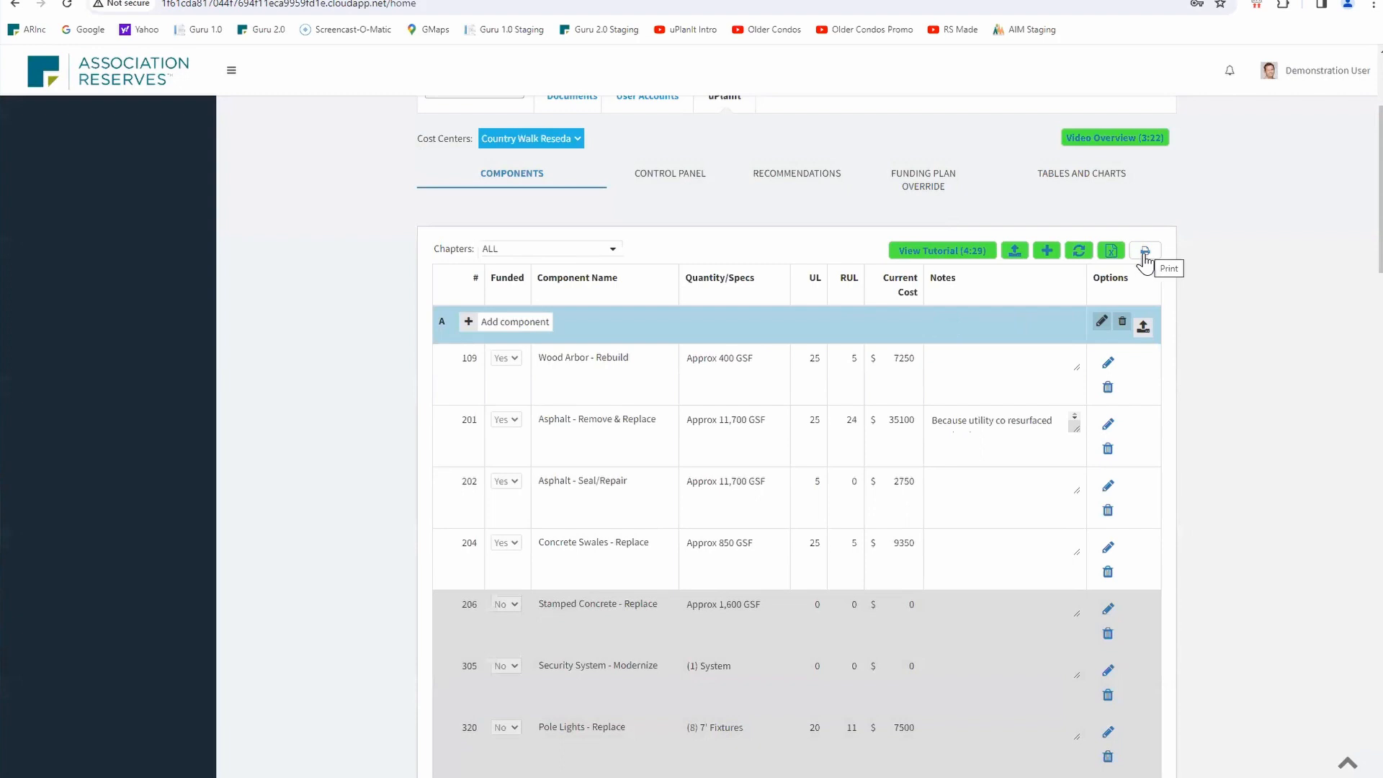
Display the Component Details table in Tables and Charts and read through the funded components' useful lives and current costs.
click(1091, 176)
click(663, 249)
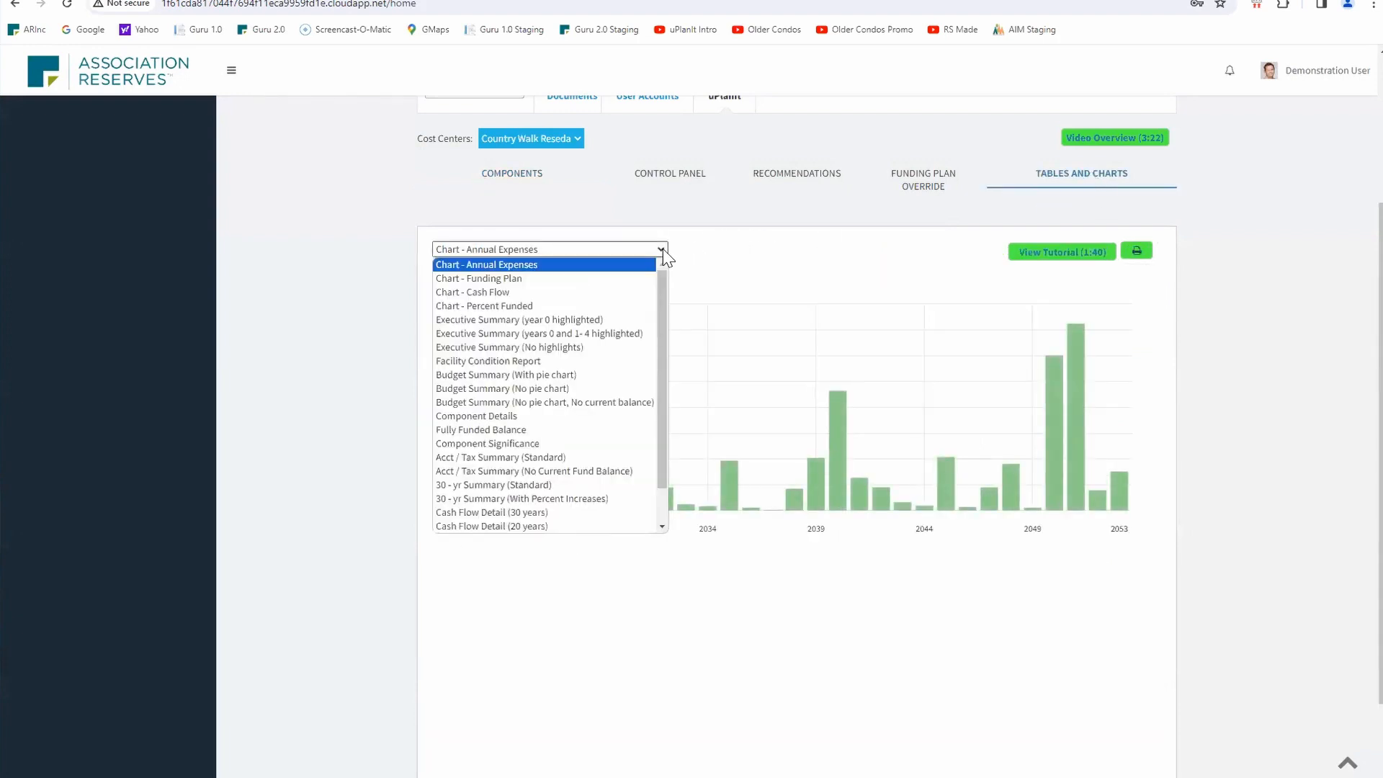
click(538, 420)
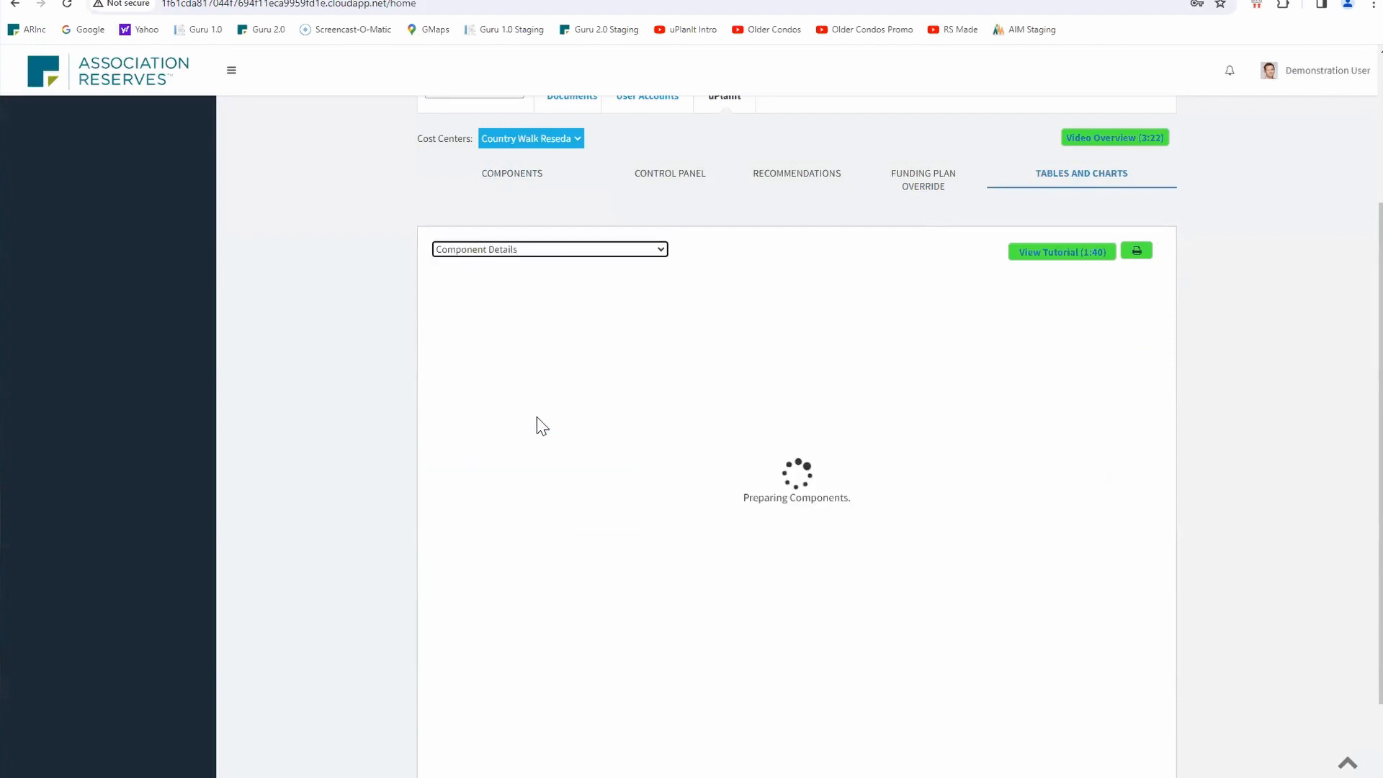
scroll(995, 541, down, 1)
scroll(996, 542, down, 3)
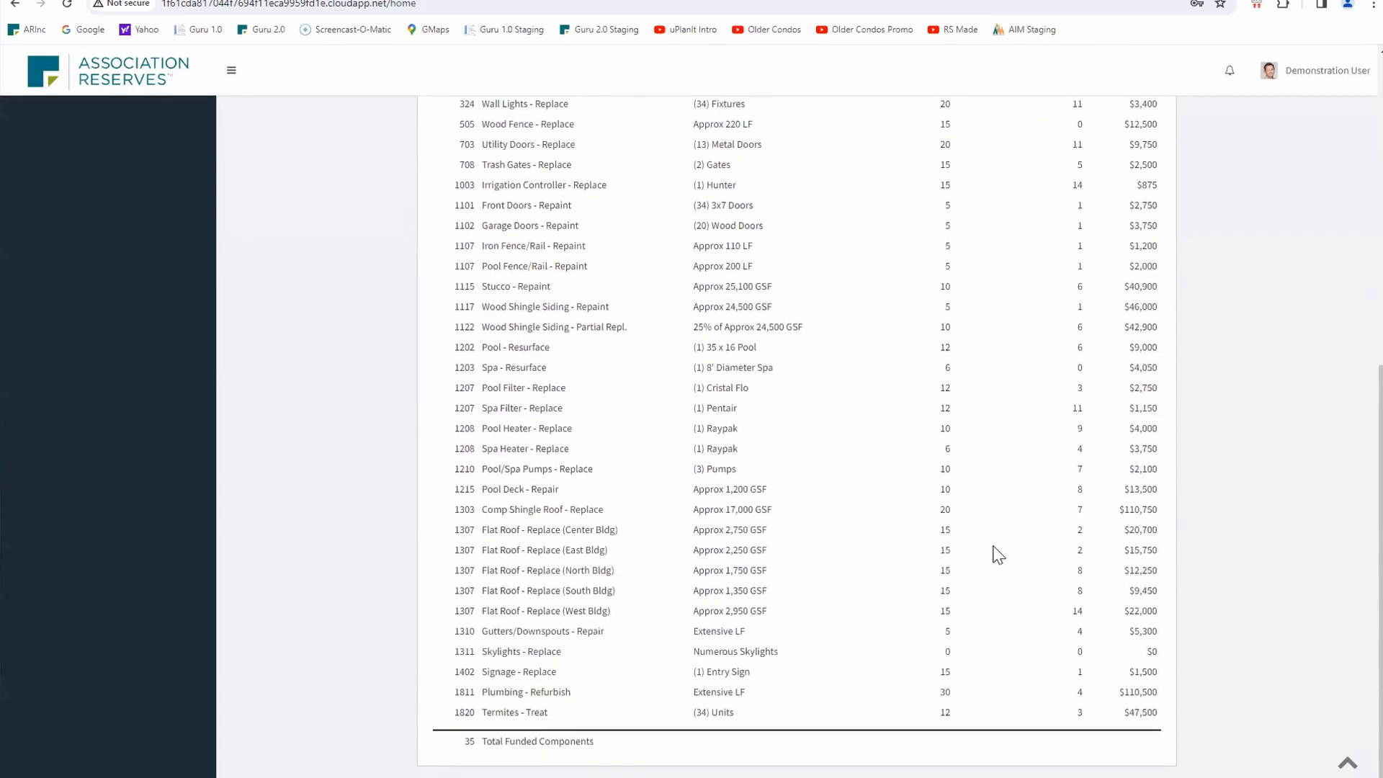
scroll(996, 542, up, 6)
scroll(996, 541, down, 1)
scroll(997, 541, down, 1)
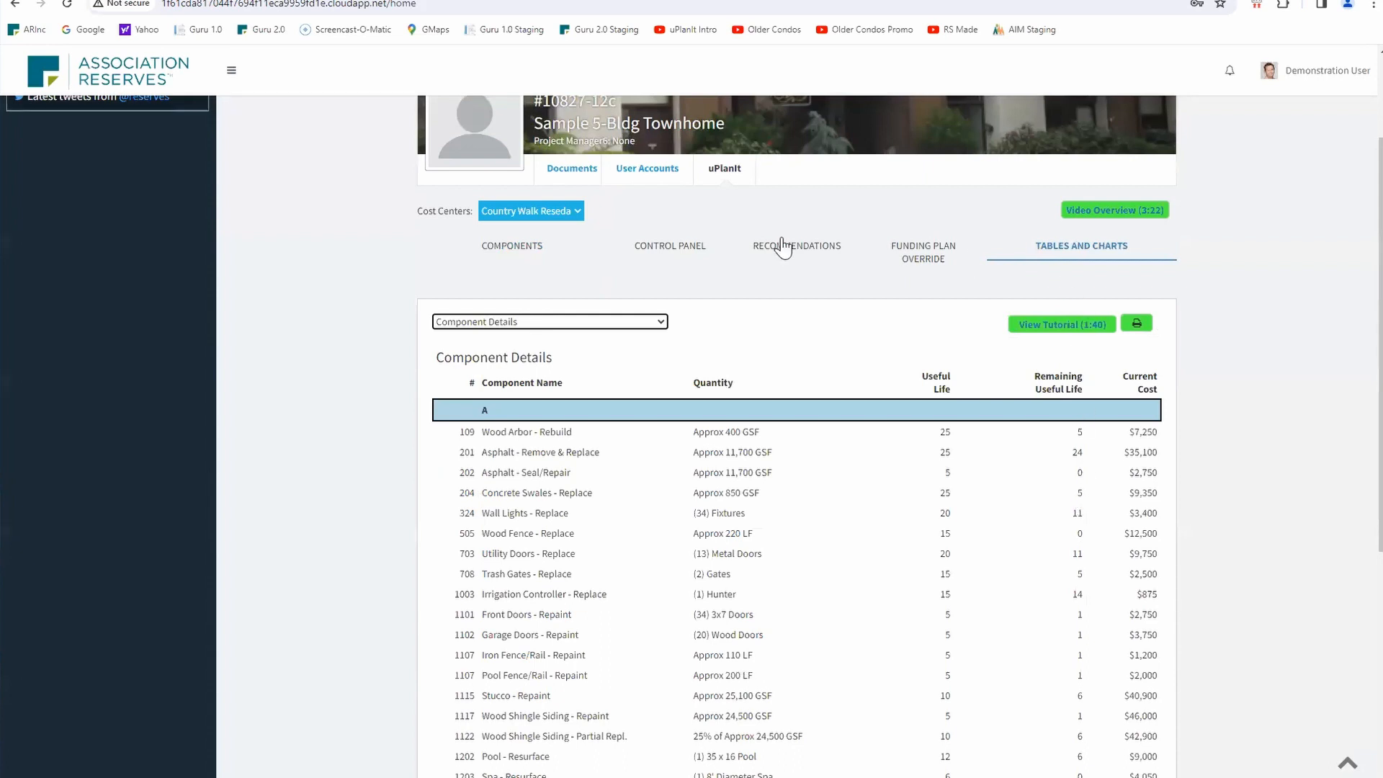
Return to the component list and review the edited rows, their notes and the remaining components.
click(518, 247)
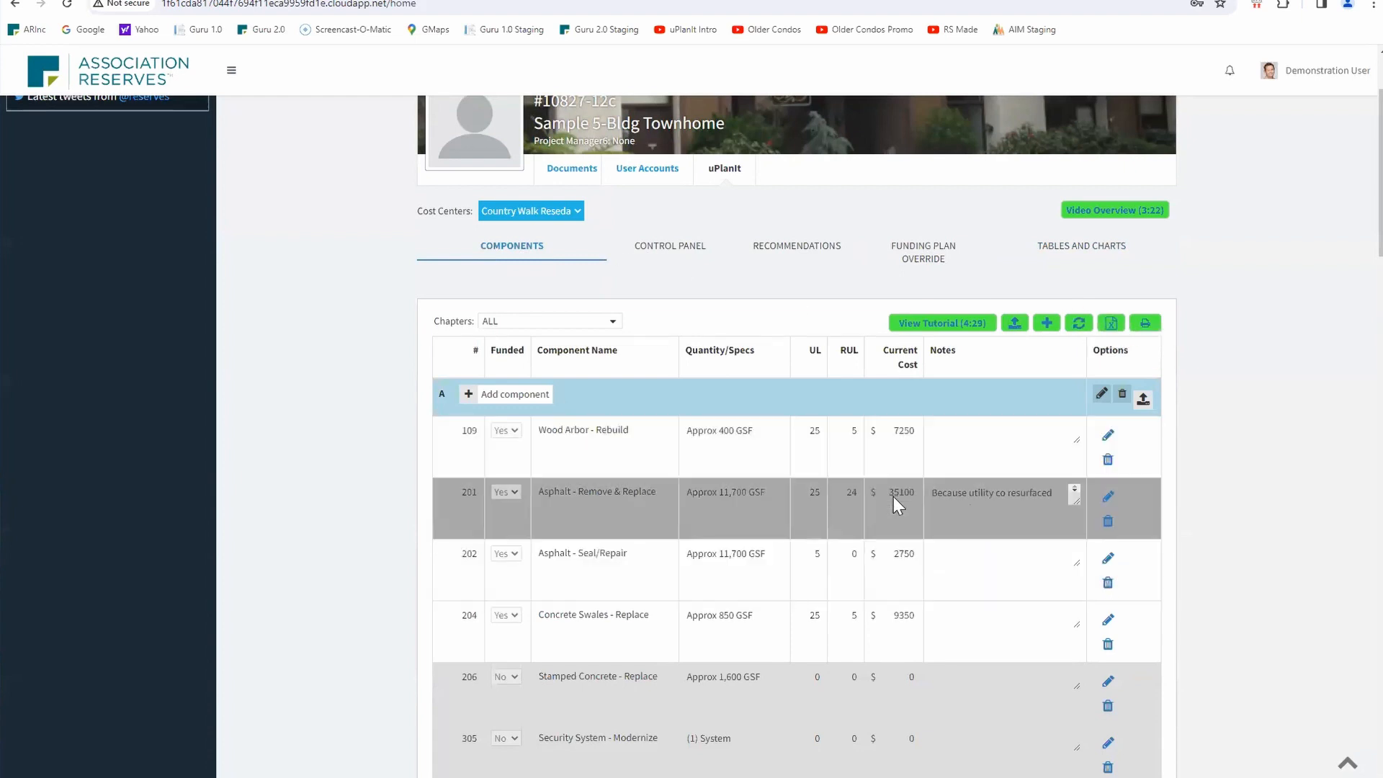
scroll(894, 497, down, 12)
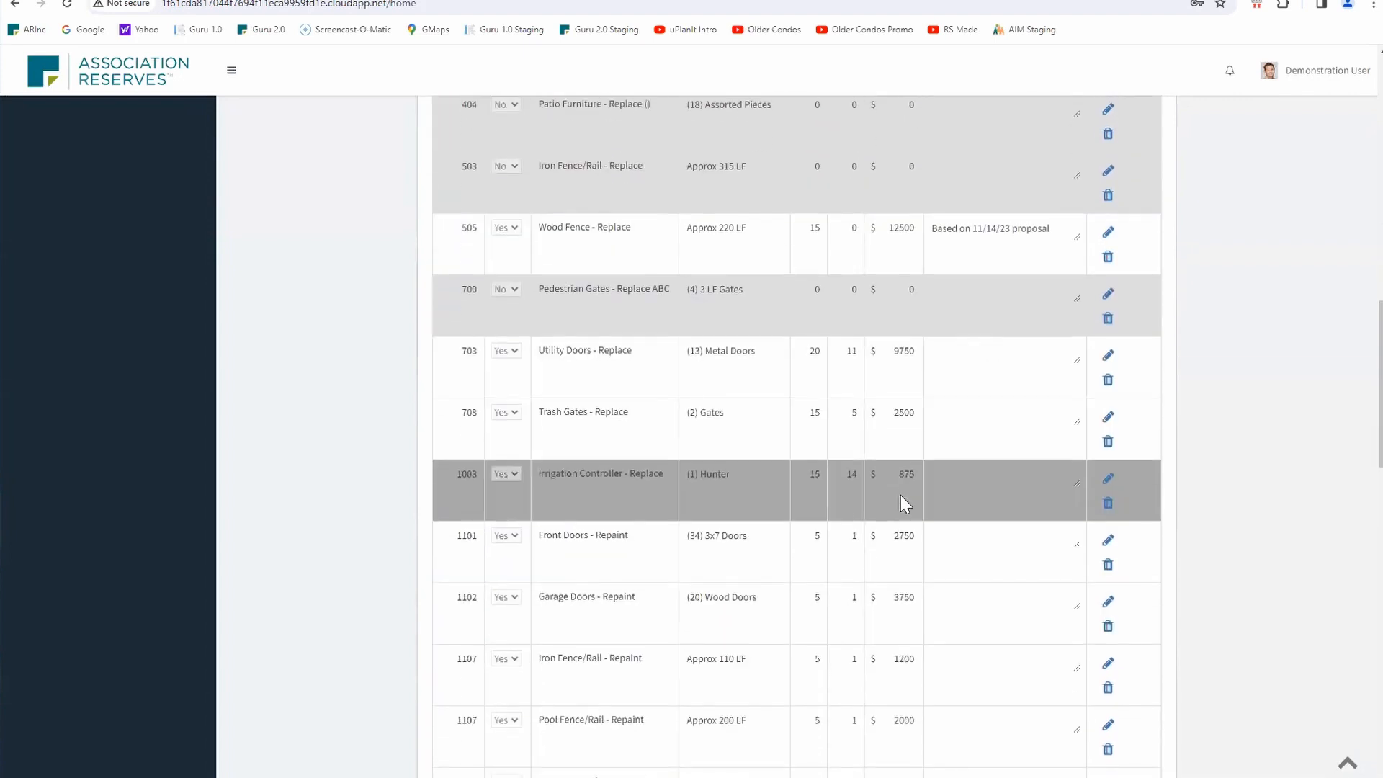
scroll(902, 501, up, 5)
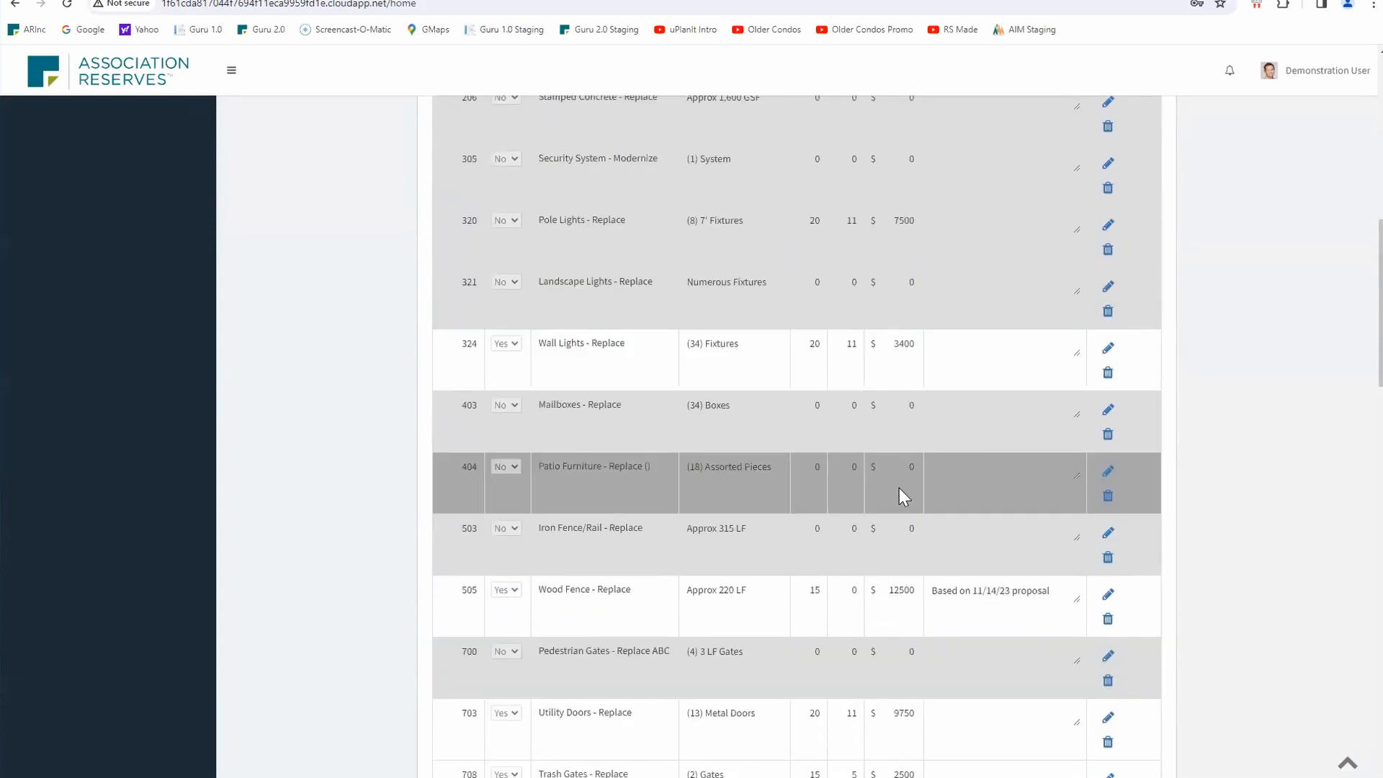
scroll(965, 482, up, 10)
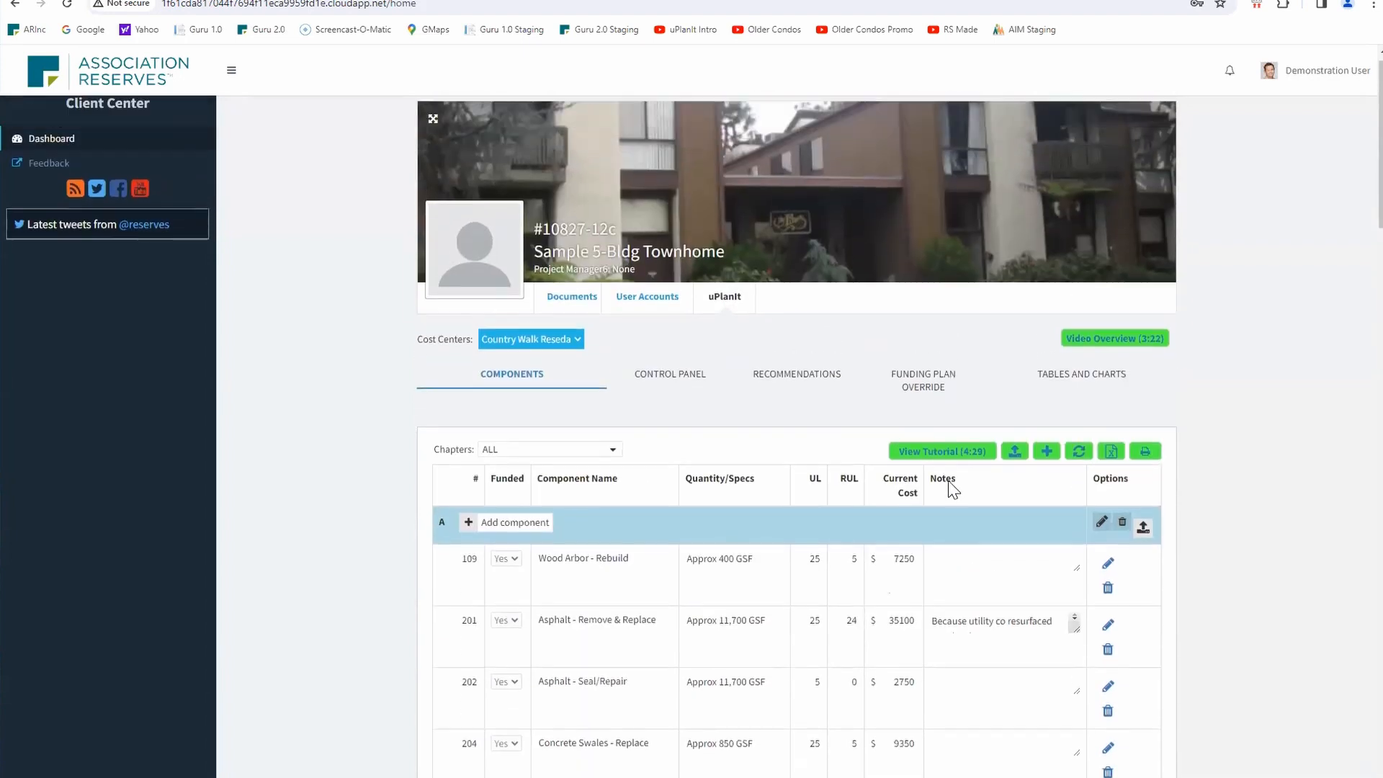
scroll(953, 490, up, 1)
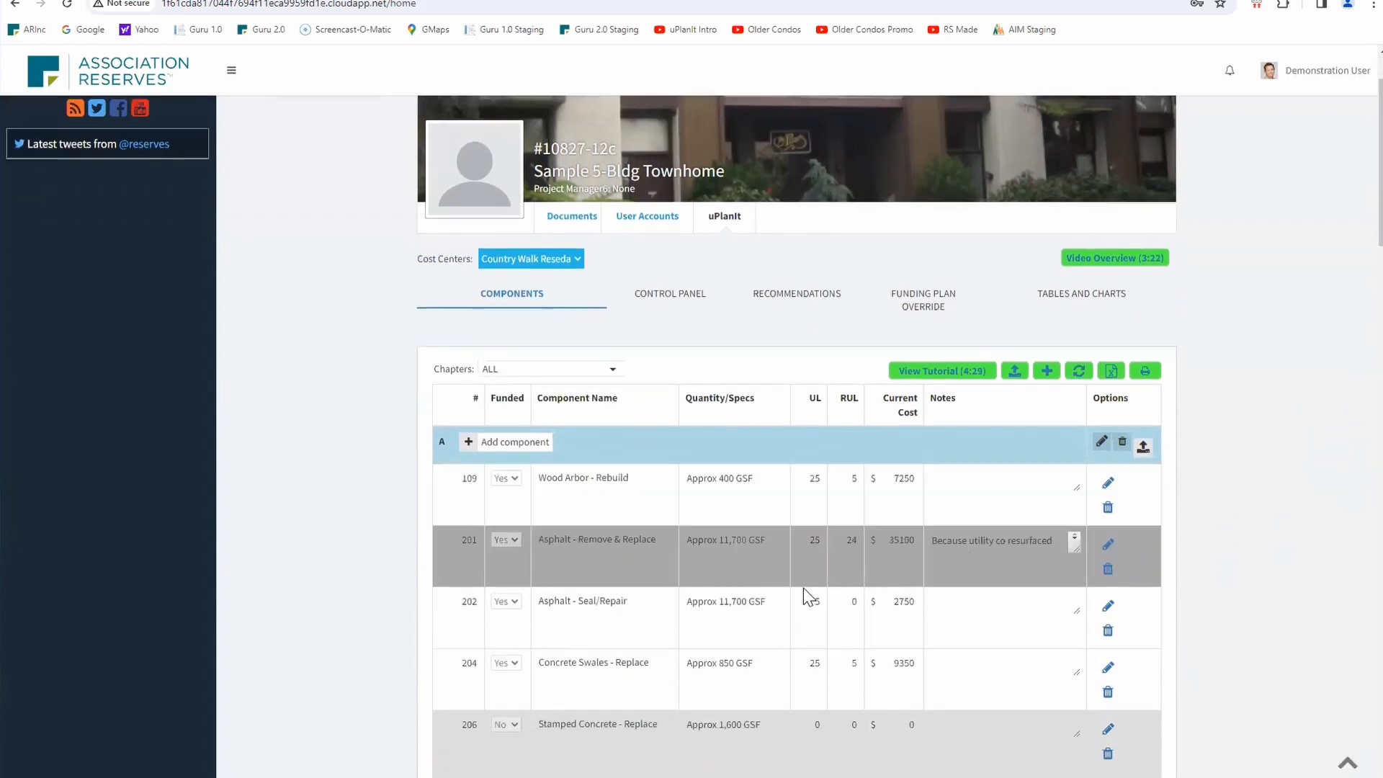
scroll(803, 588, down, 2)
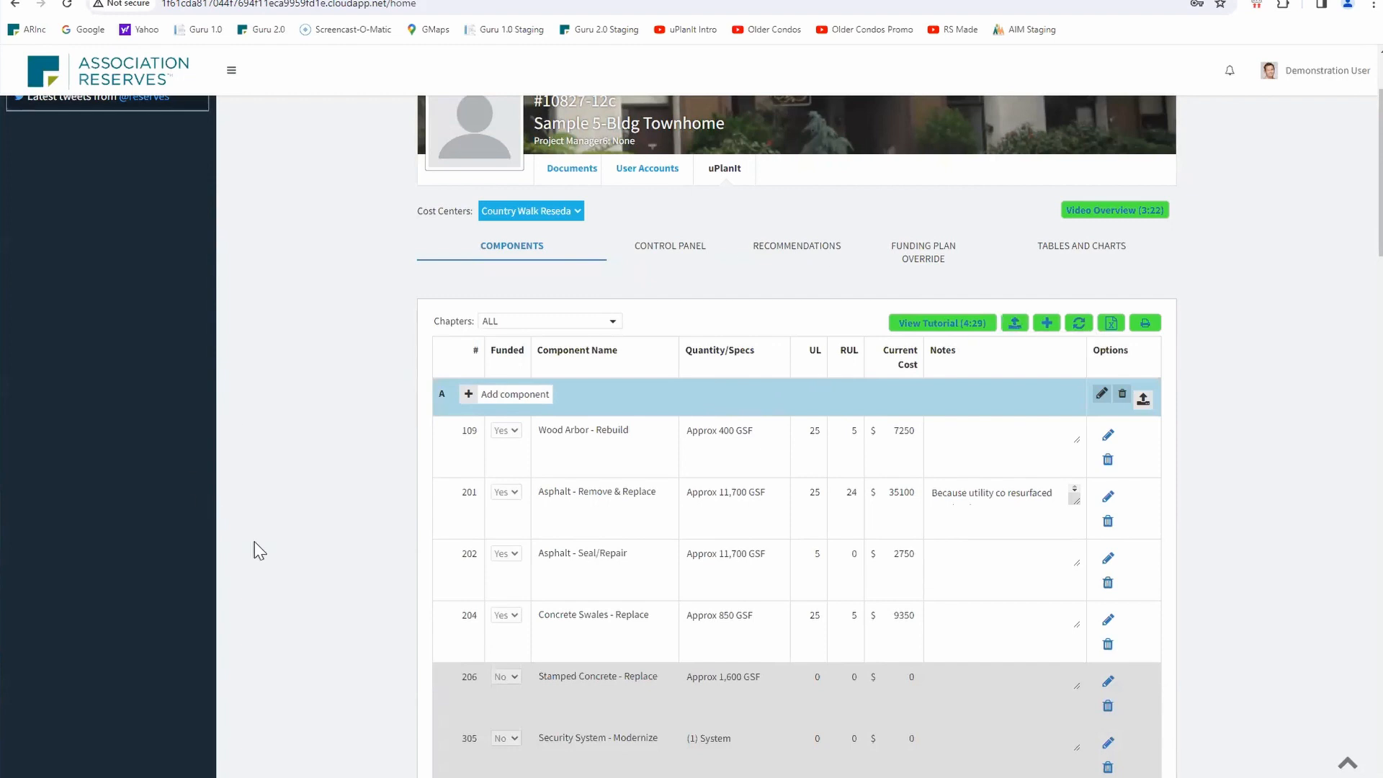
scroll(706, 488, down, 1)
scroll(756, 486, down, 12)
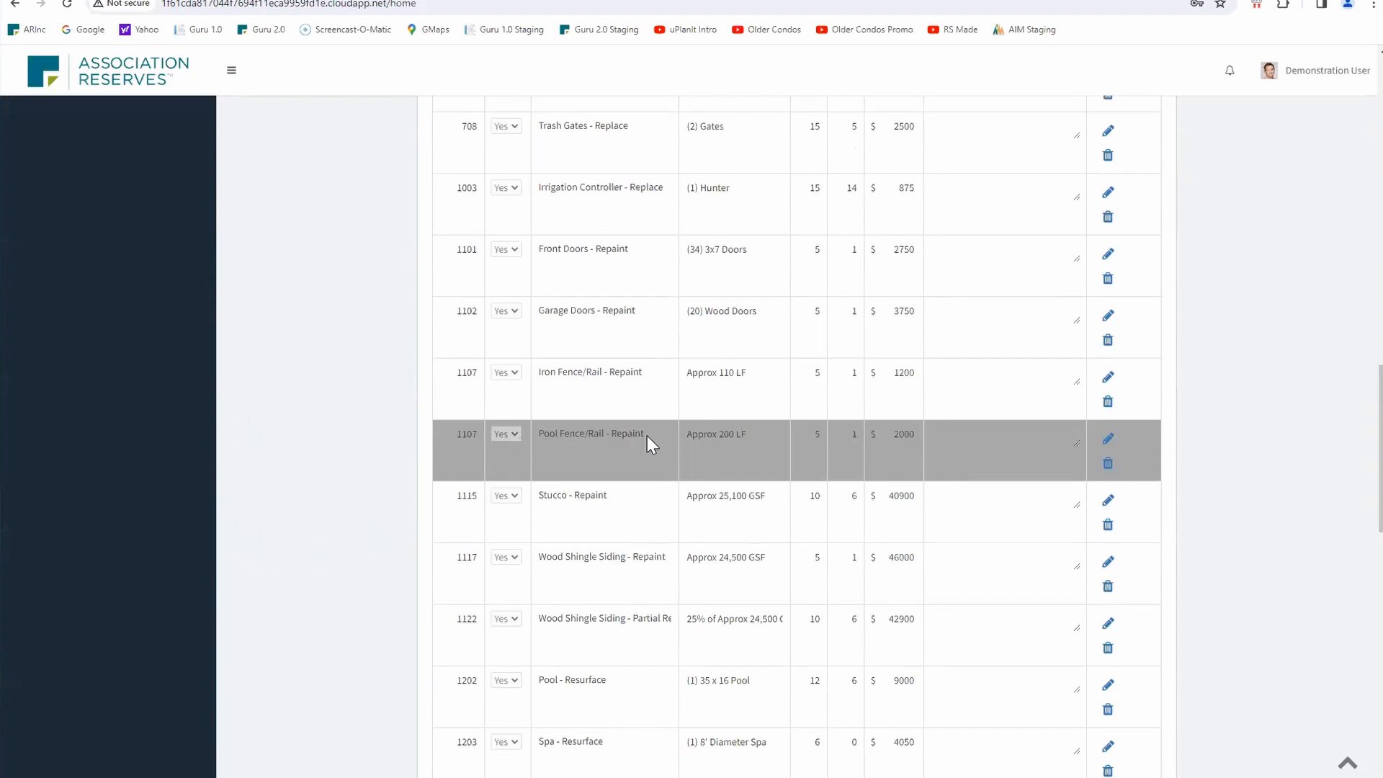
scroll(645, 443, up, 1)
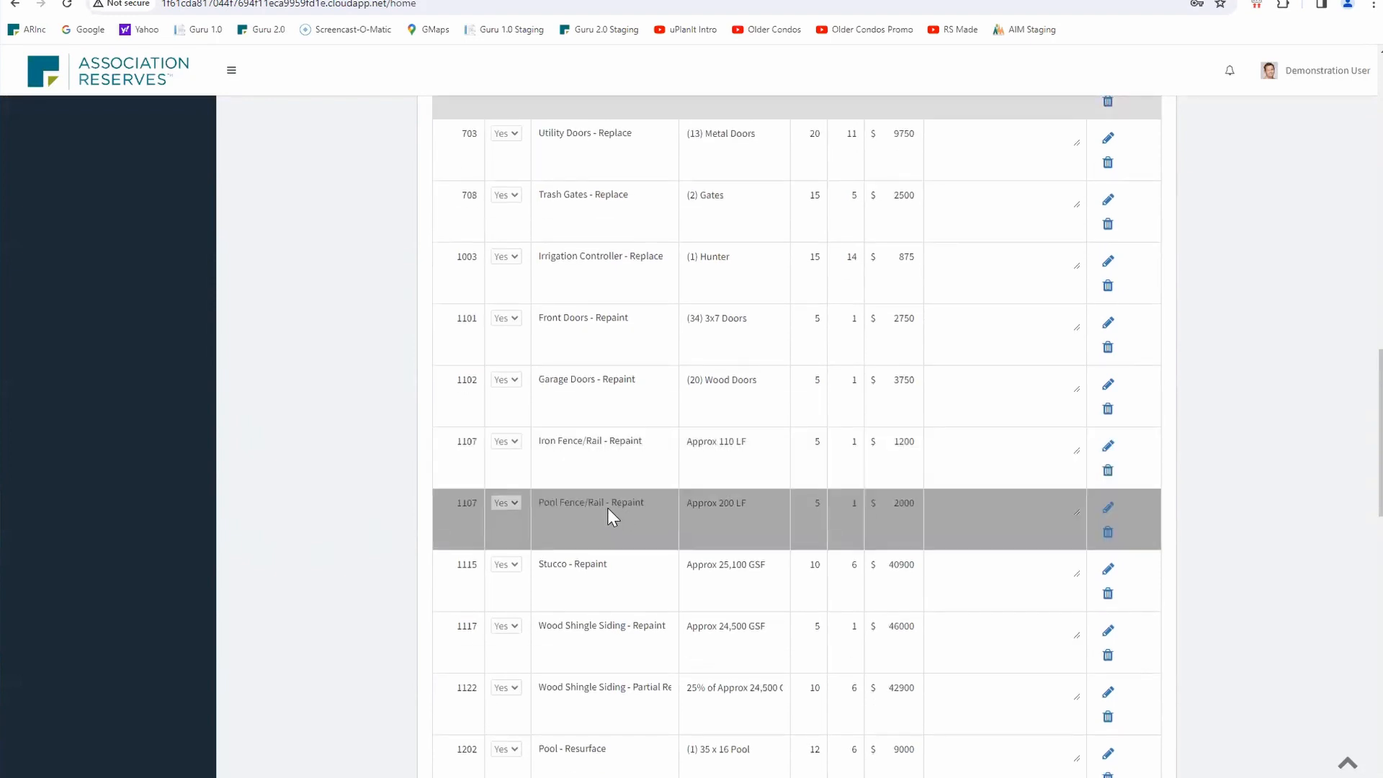
scroll(608, 508, up, 20)
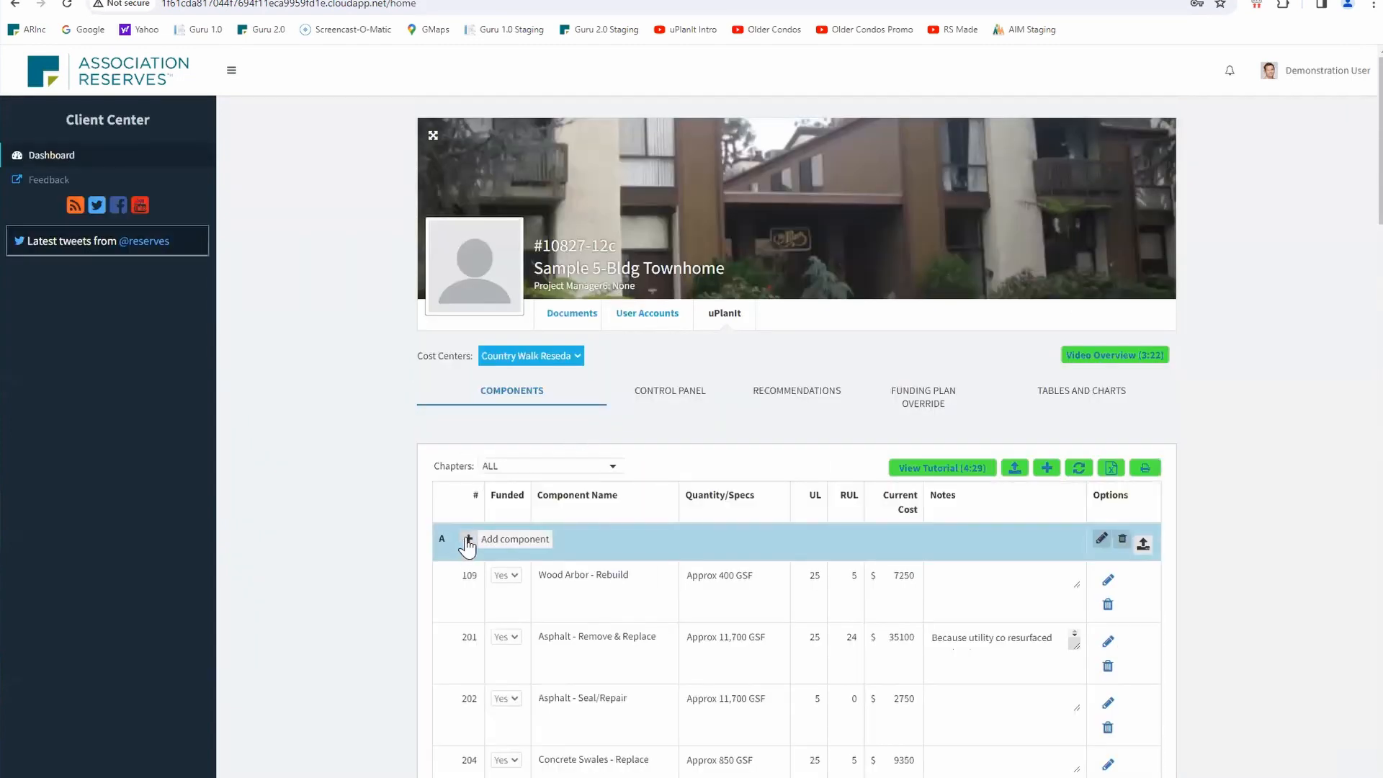
Add a new component named "Pool Gate Key Reader - Repl" with the quantity (1).
click(468, 540)
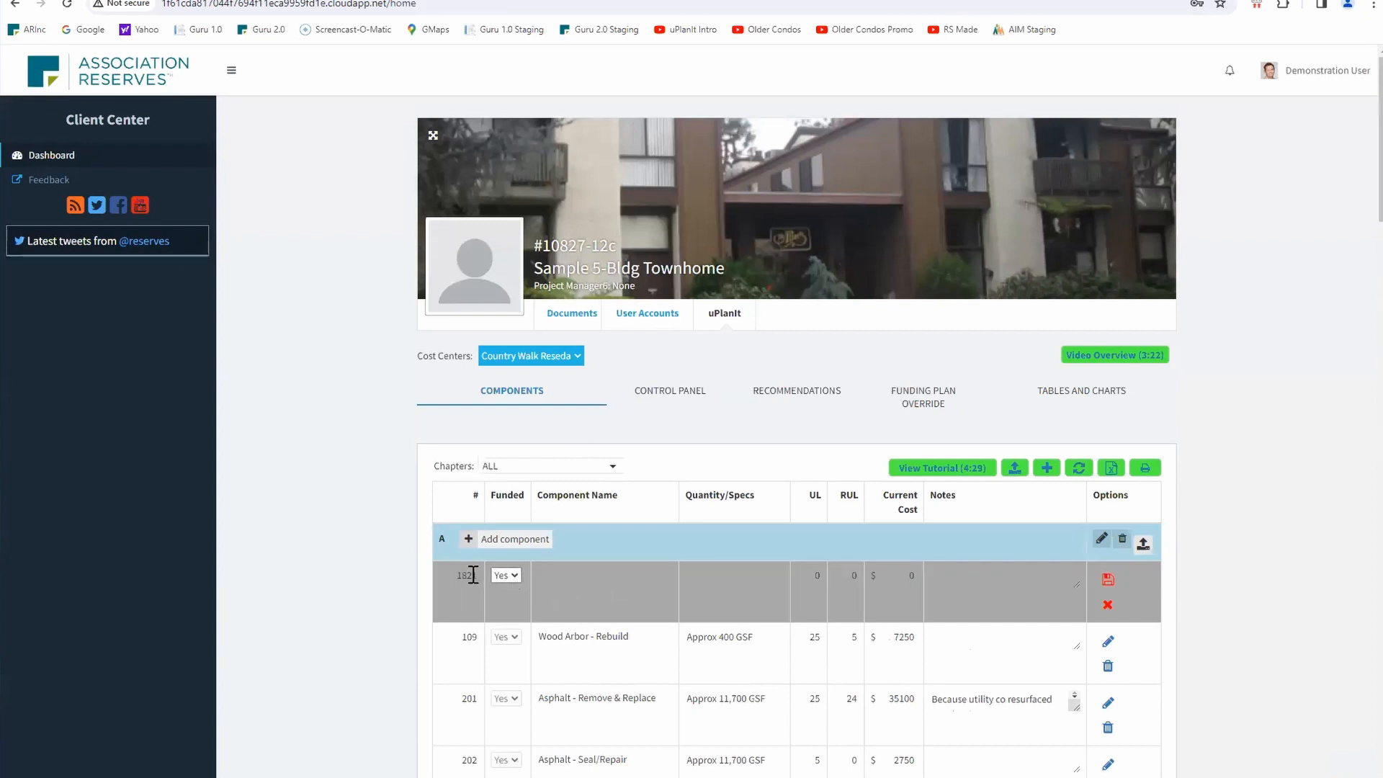
click(576, 571)
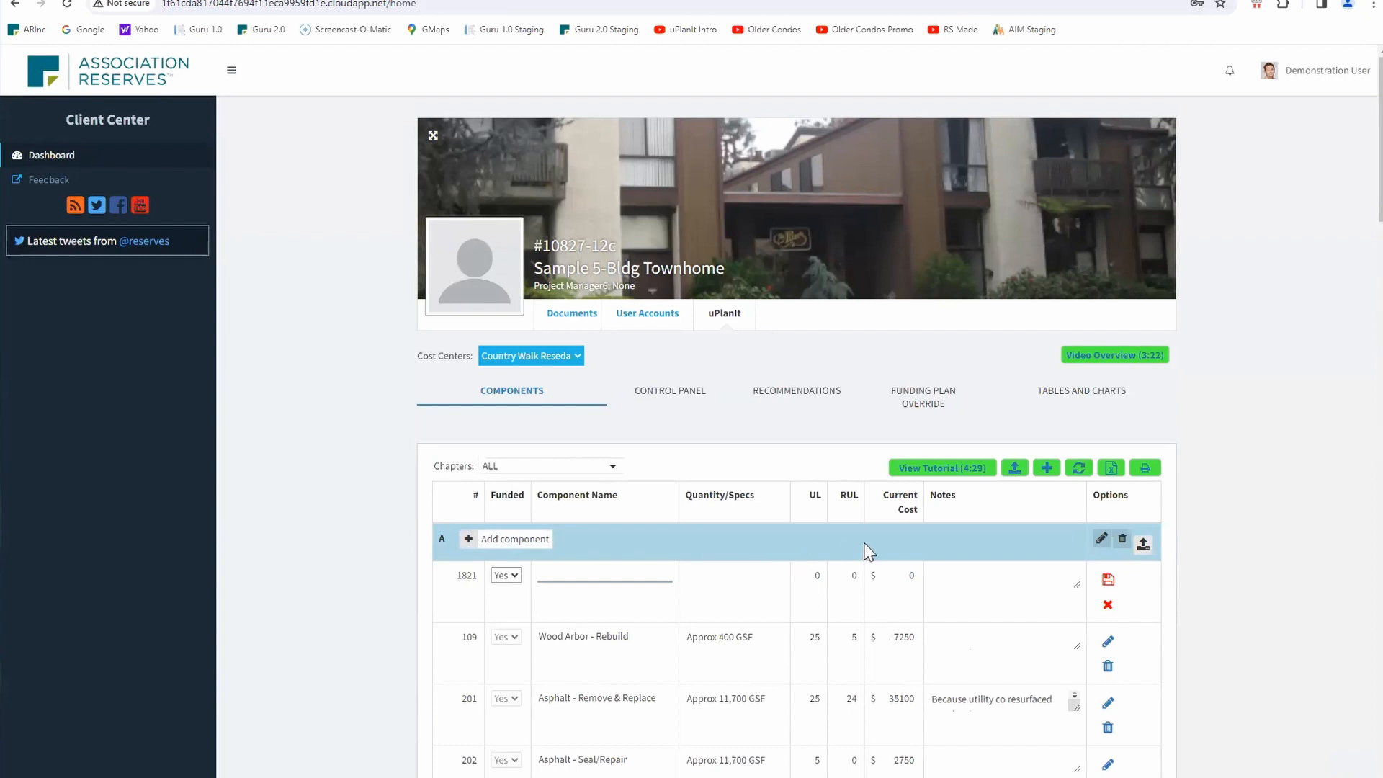
text(Pool Gate Key Reader - Re)
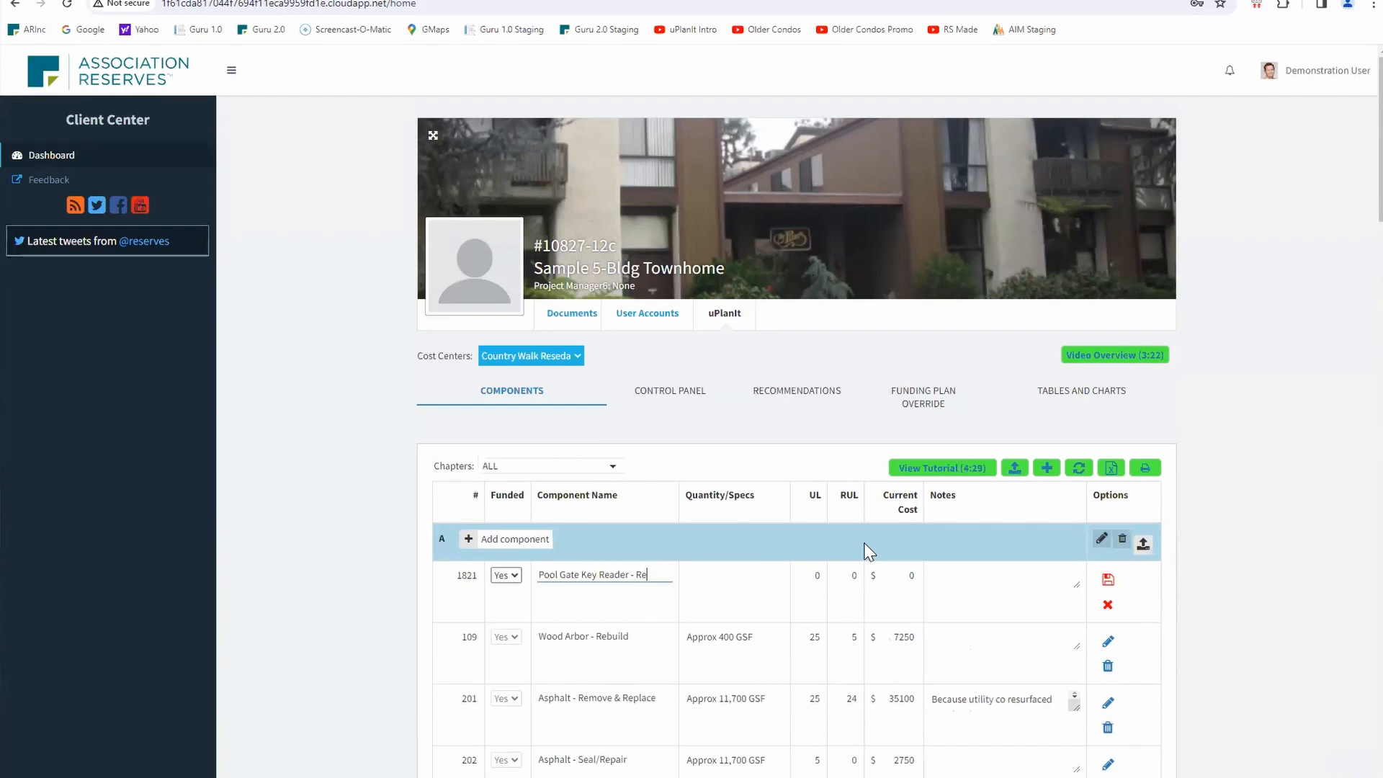
text(pl)
key(Tab)
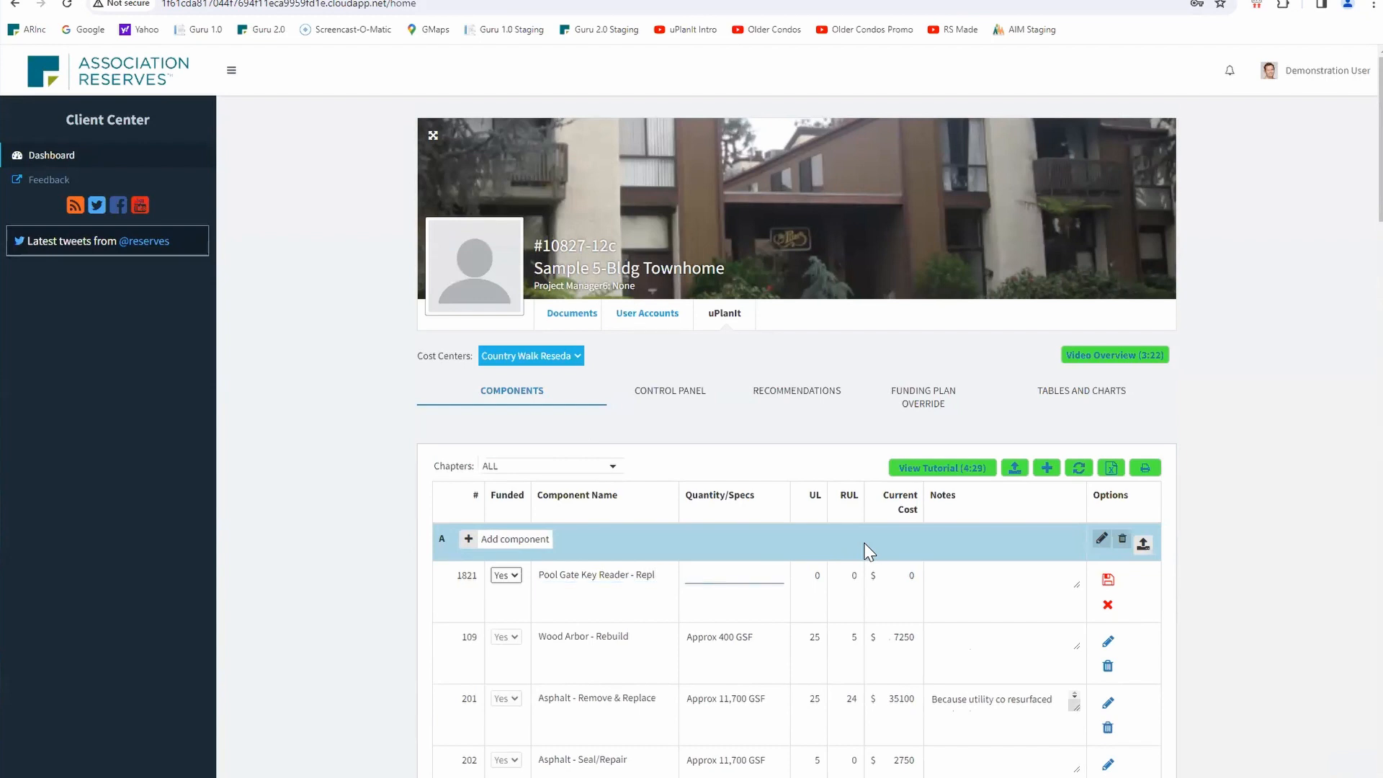
text((1))
key(Tab)
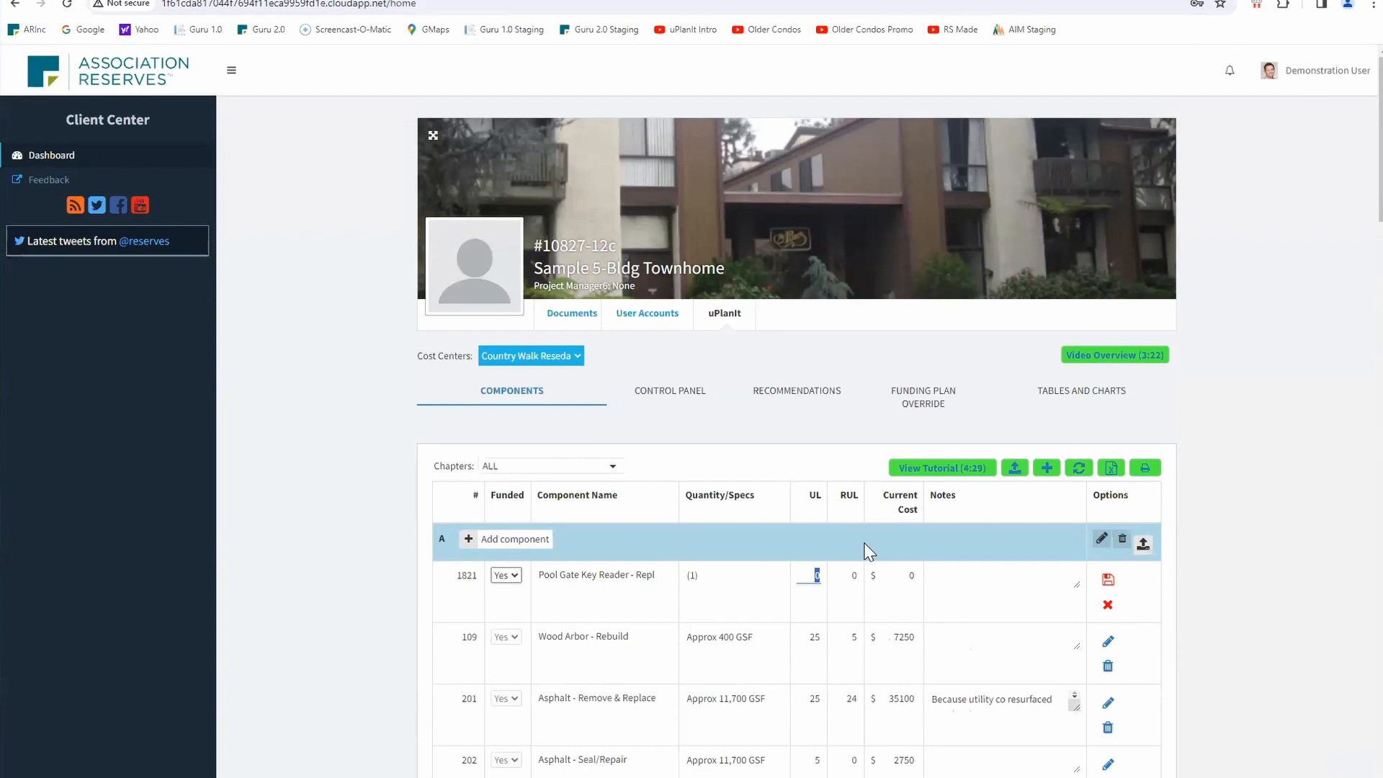
Give the new key reader component a useful life of 10, a remaining useful life of 9 and a current cost of 10000.
text(10)
key(Tab)
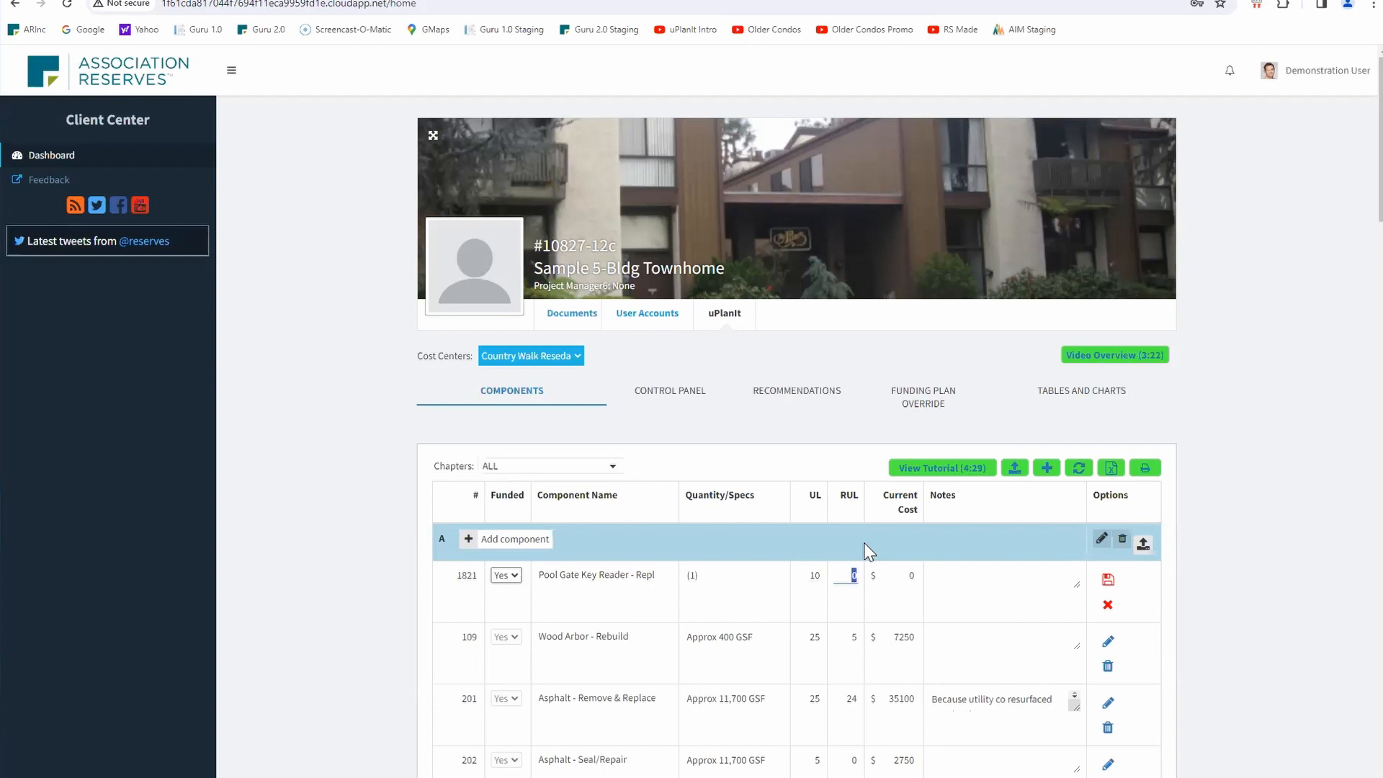
text(9)
click(912, 574)
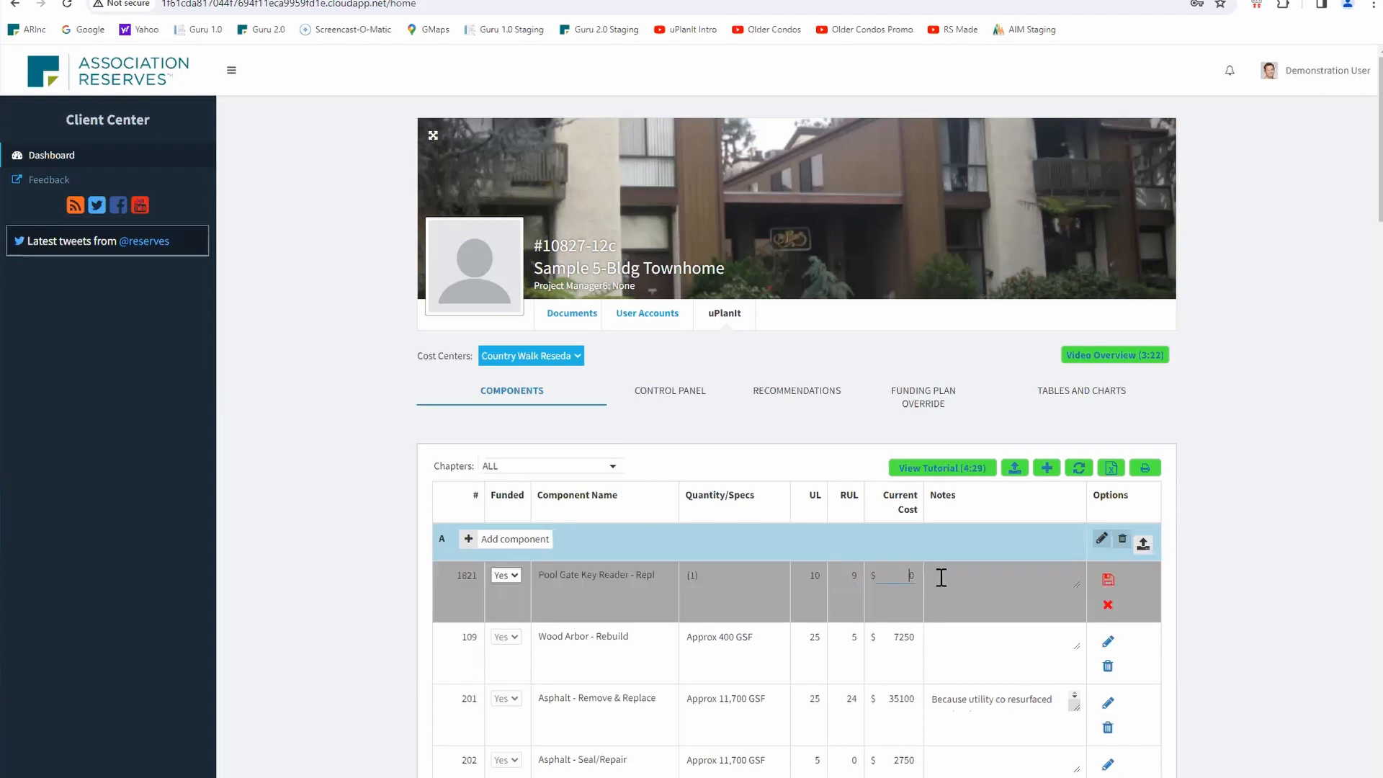
text(10000)
Add the note "New in 11/1/23 from ABC Pool Svc" to the key reader component and save the row.
click(941, 577)
text(New in 11/1/23 from ABC Pool Svc)
click(1107, 581)
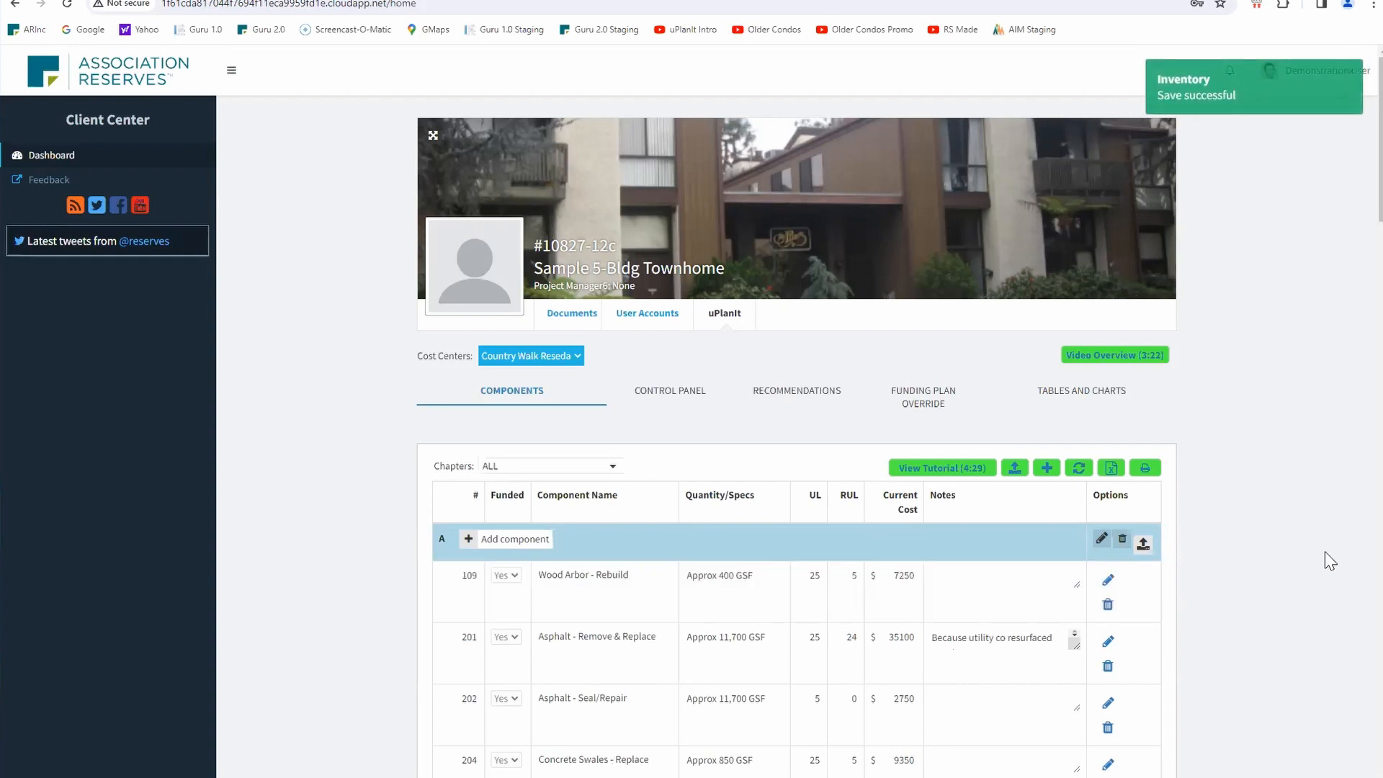
Renumber the Pool Gate Key Reader component to 1108 so it follows Pool Fence/Rail - Repaint, save the row and check its place in the list.
scroll(1257, 565, down, 13)
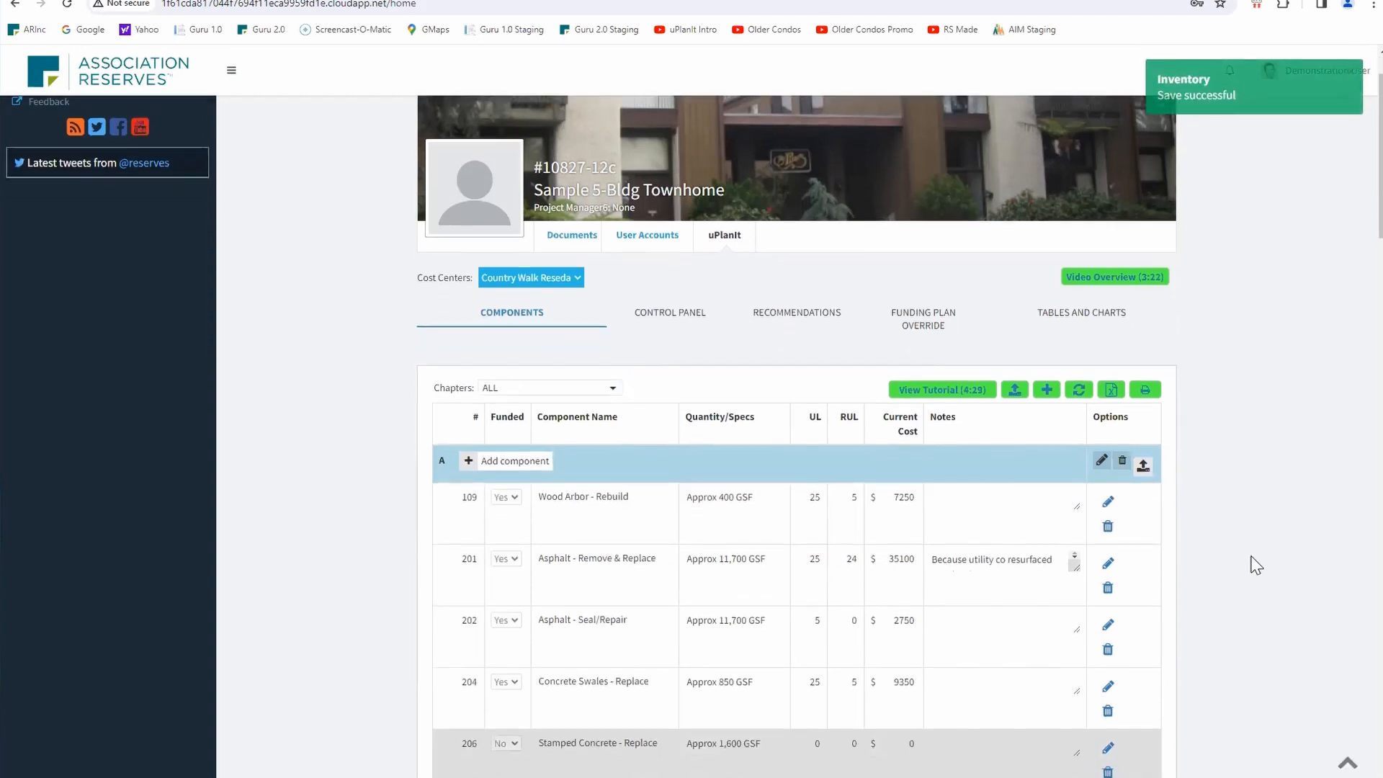
scroll(1252, 555, down, 20)
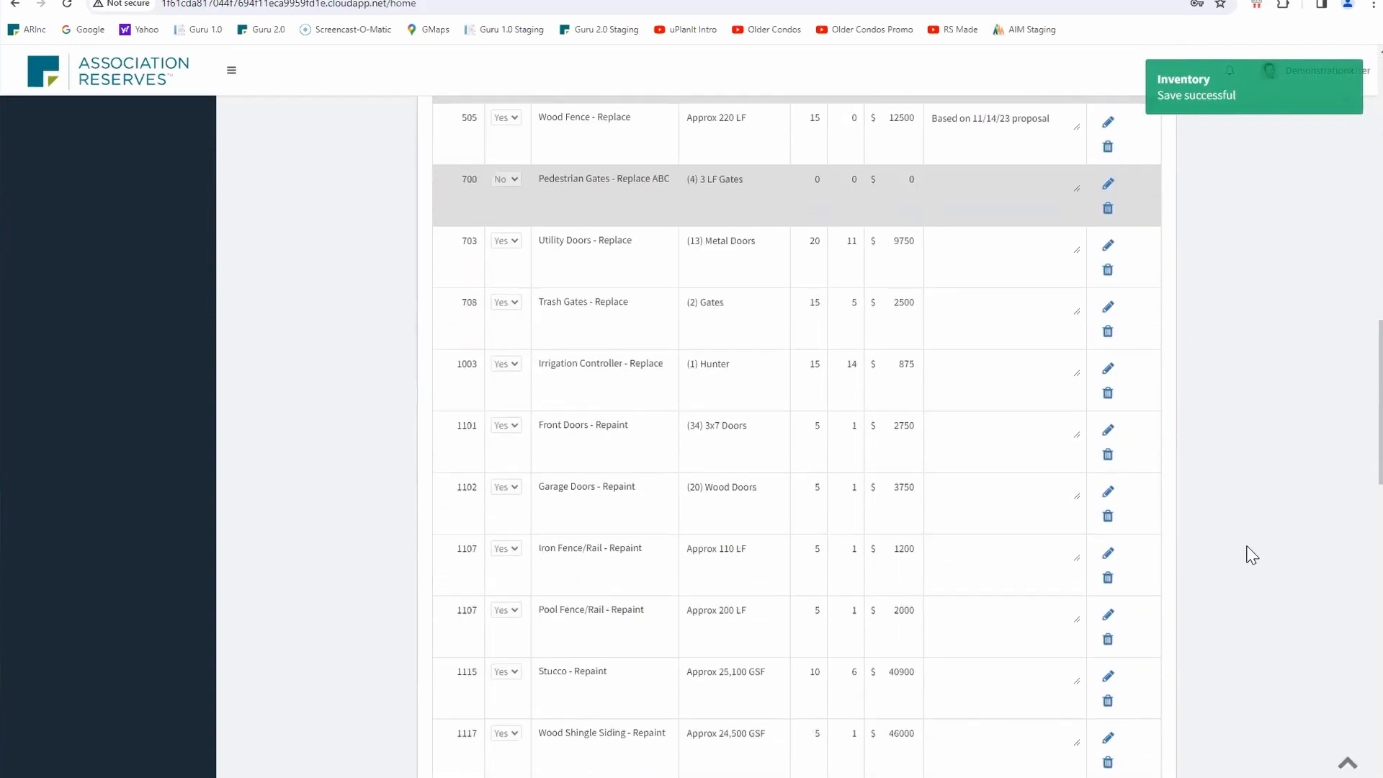
scroll(1250, 555, down, 3)
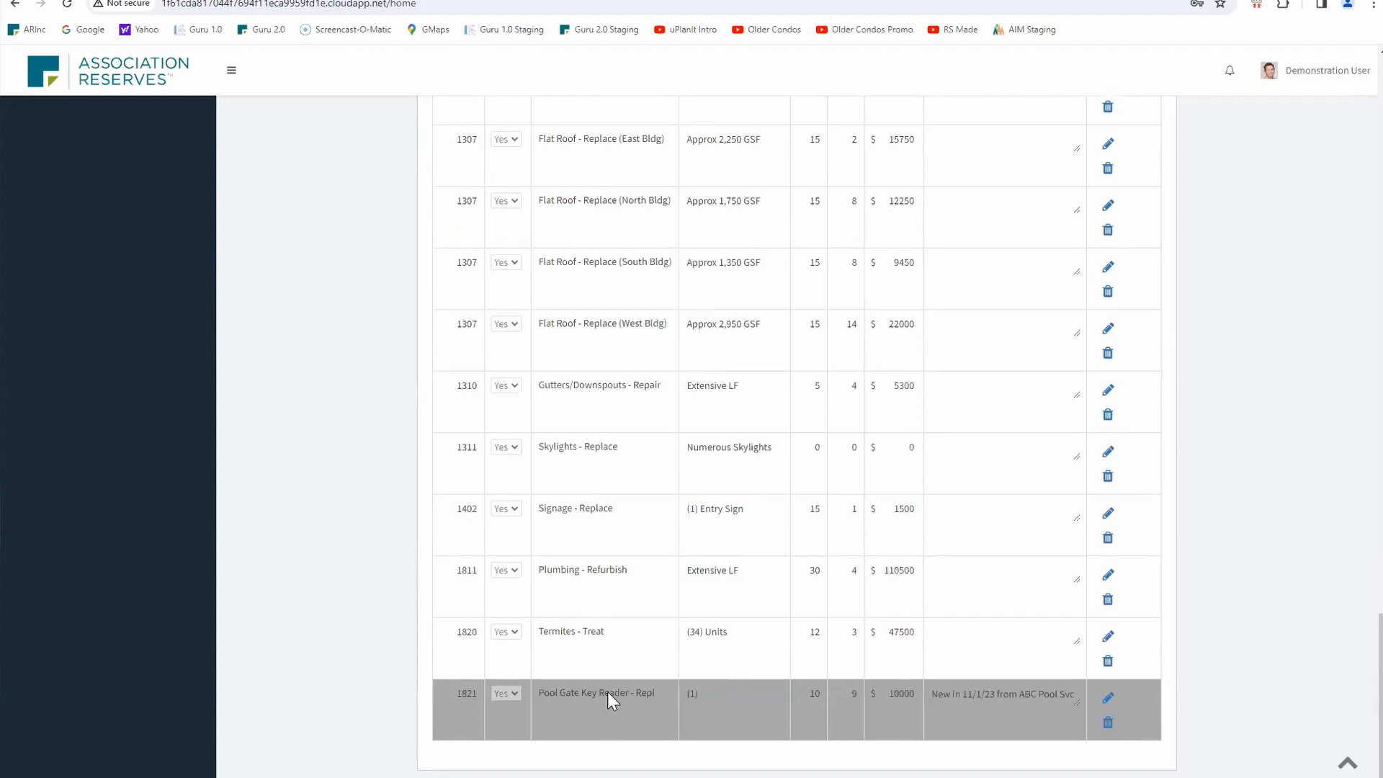
scroll(607, 689, up, 7)
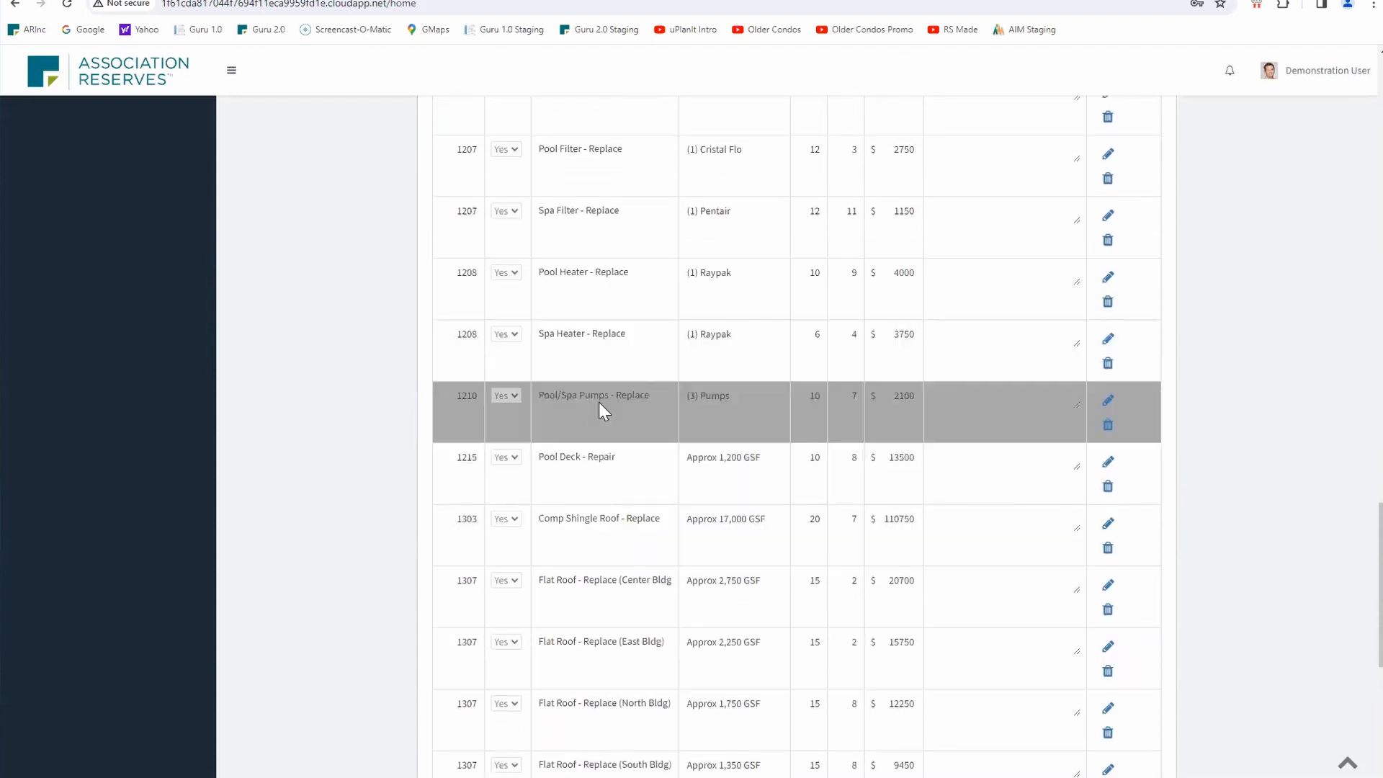
scroll(602, 399, up, 5)
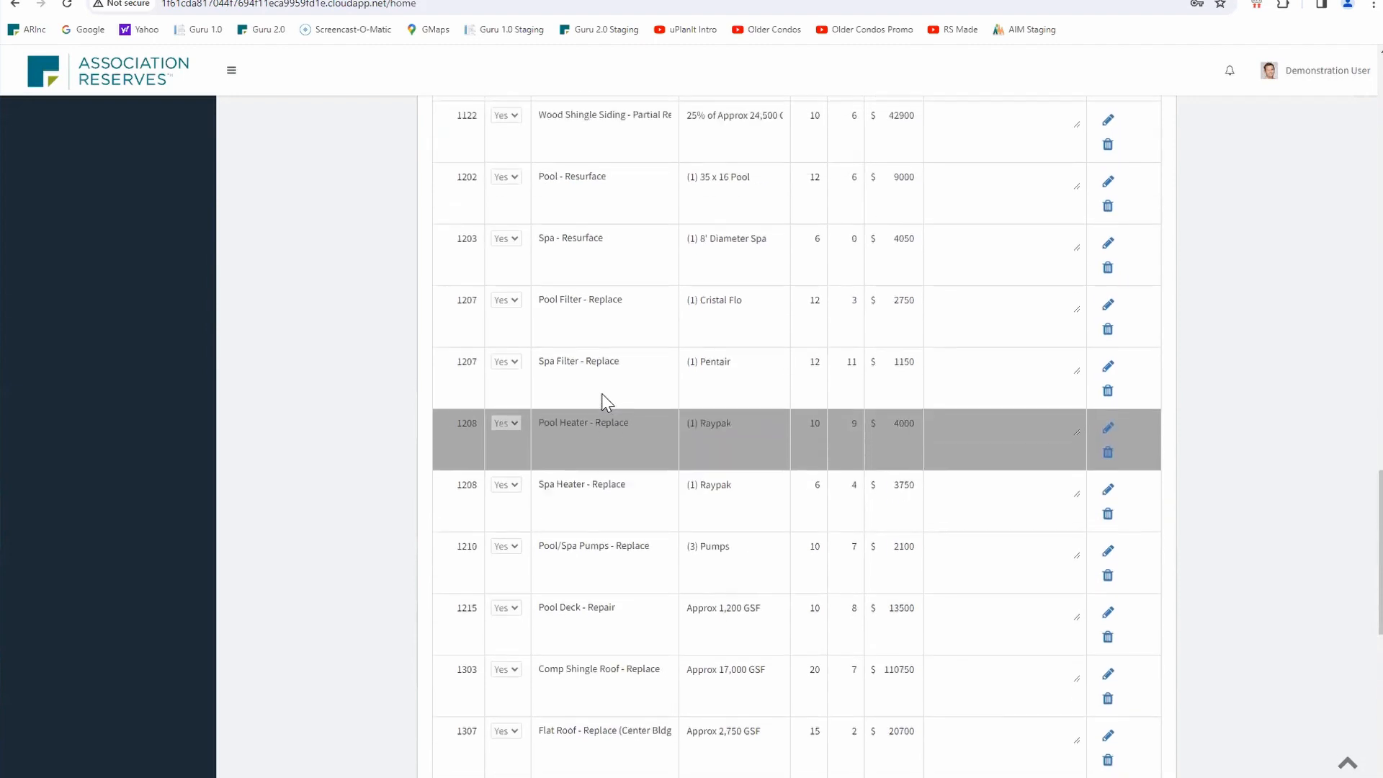
scroll(603, 395, up, 2)
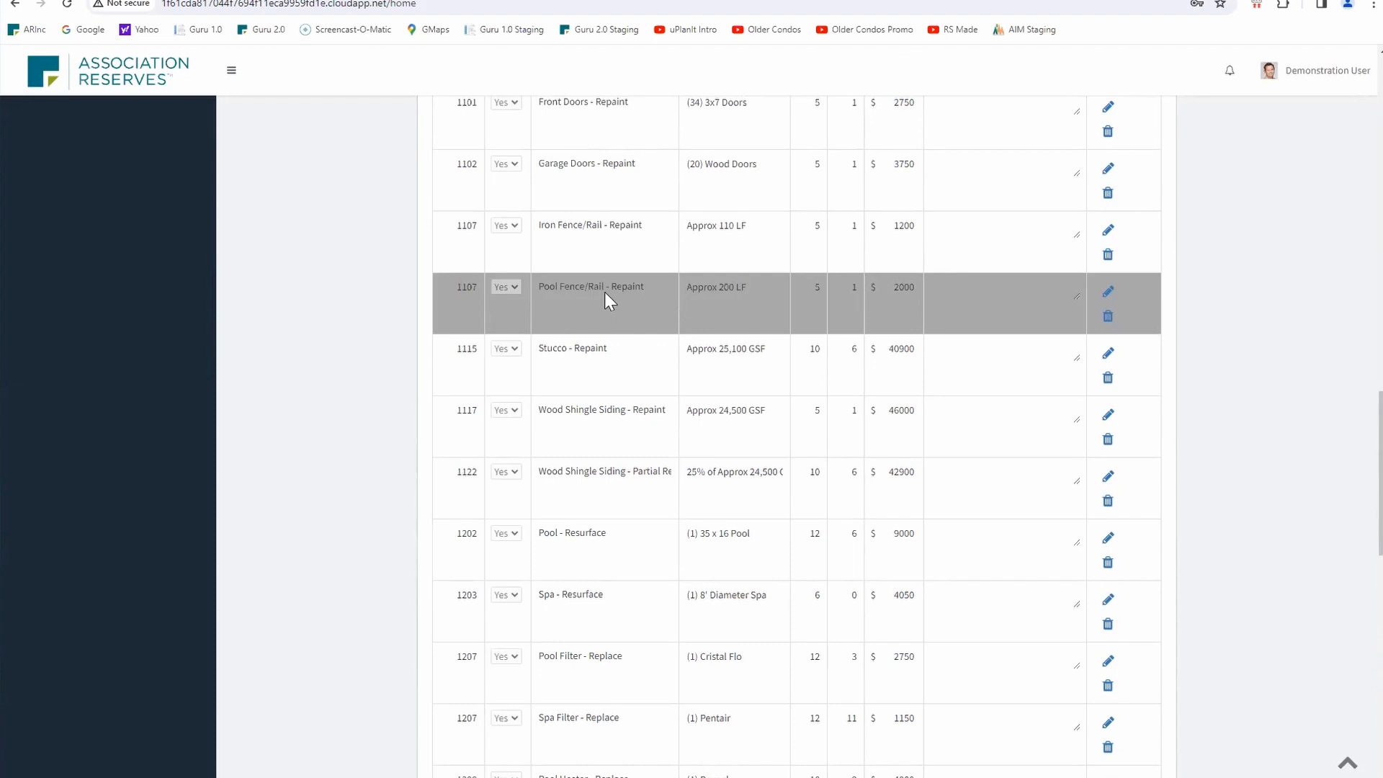
scroll(930, 361, down, 12)
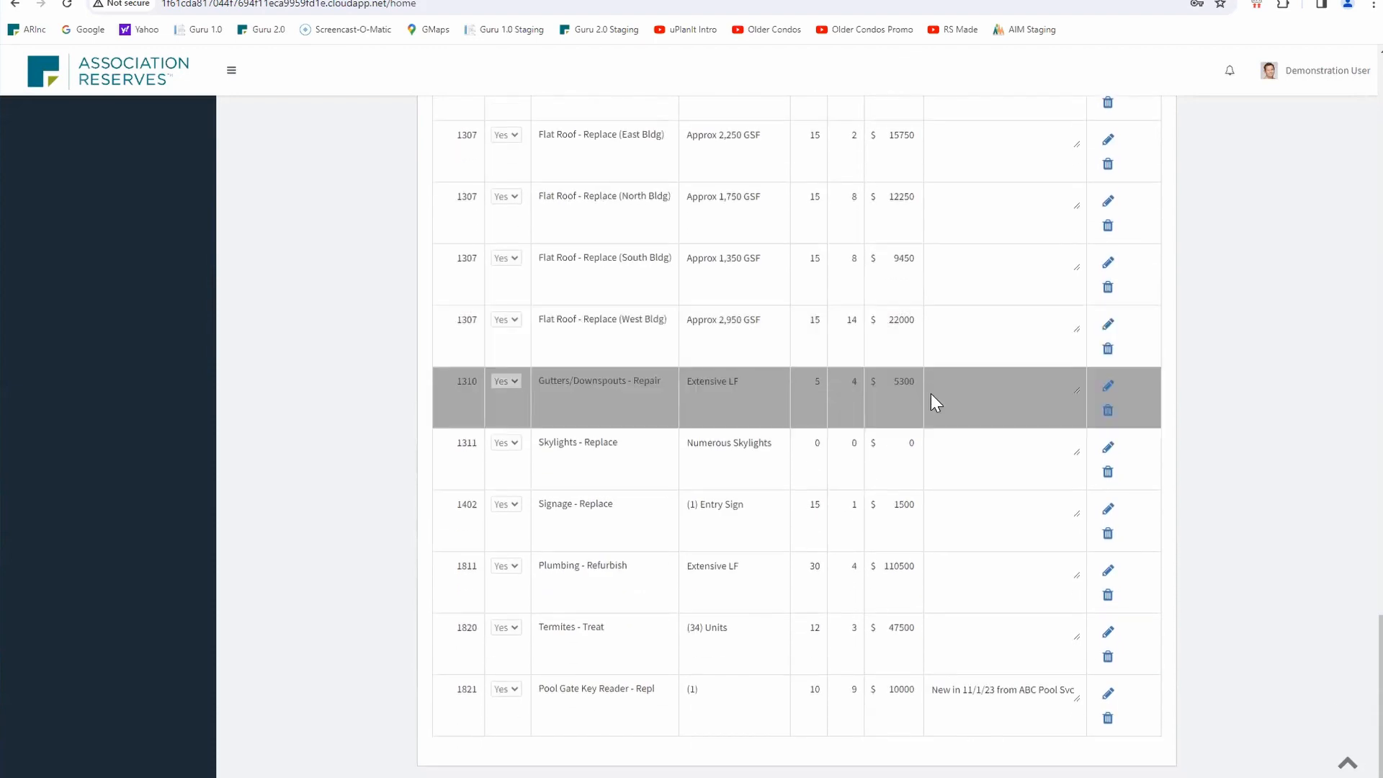
click(1108, 693)
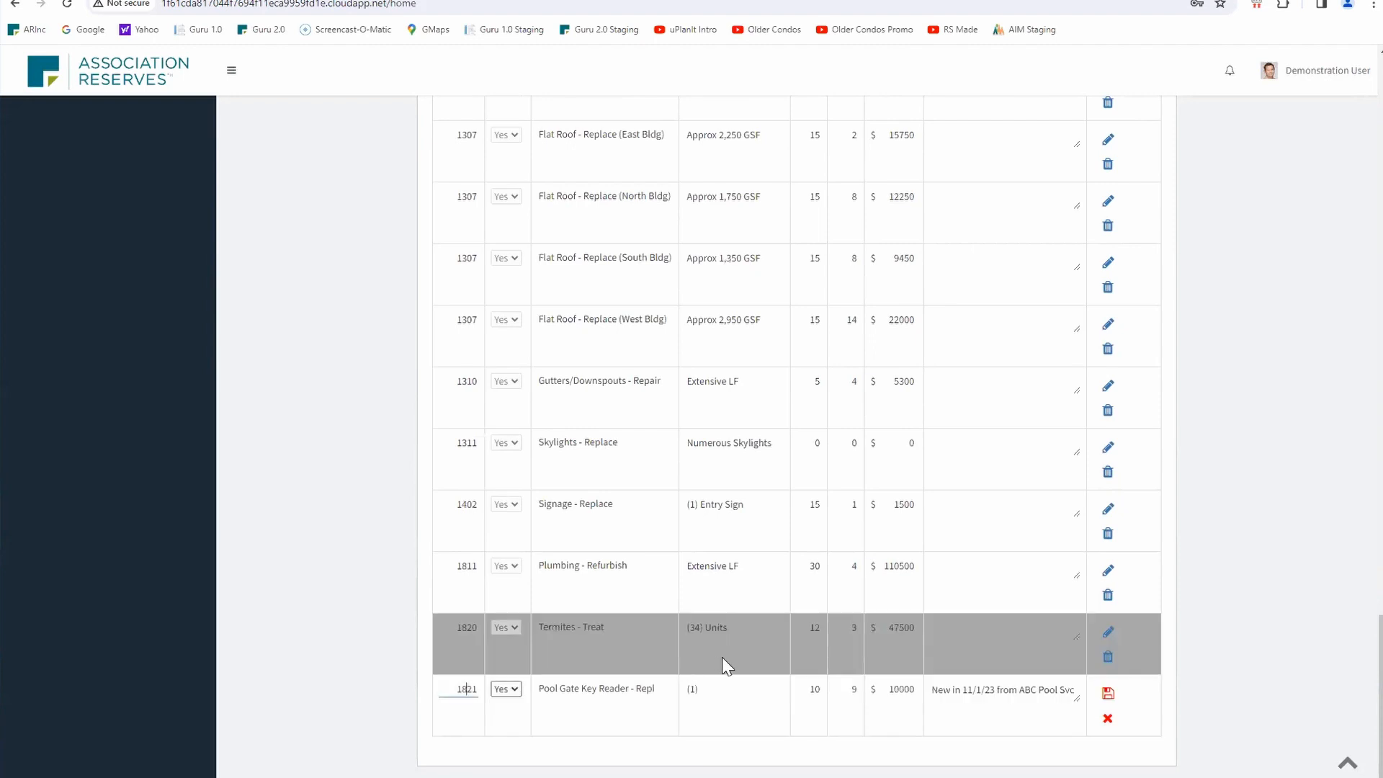
key(BackSpace)
key(BackSpace)
click(1110, 694)
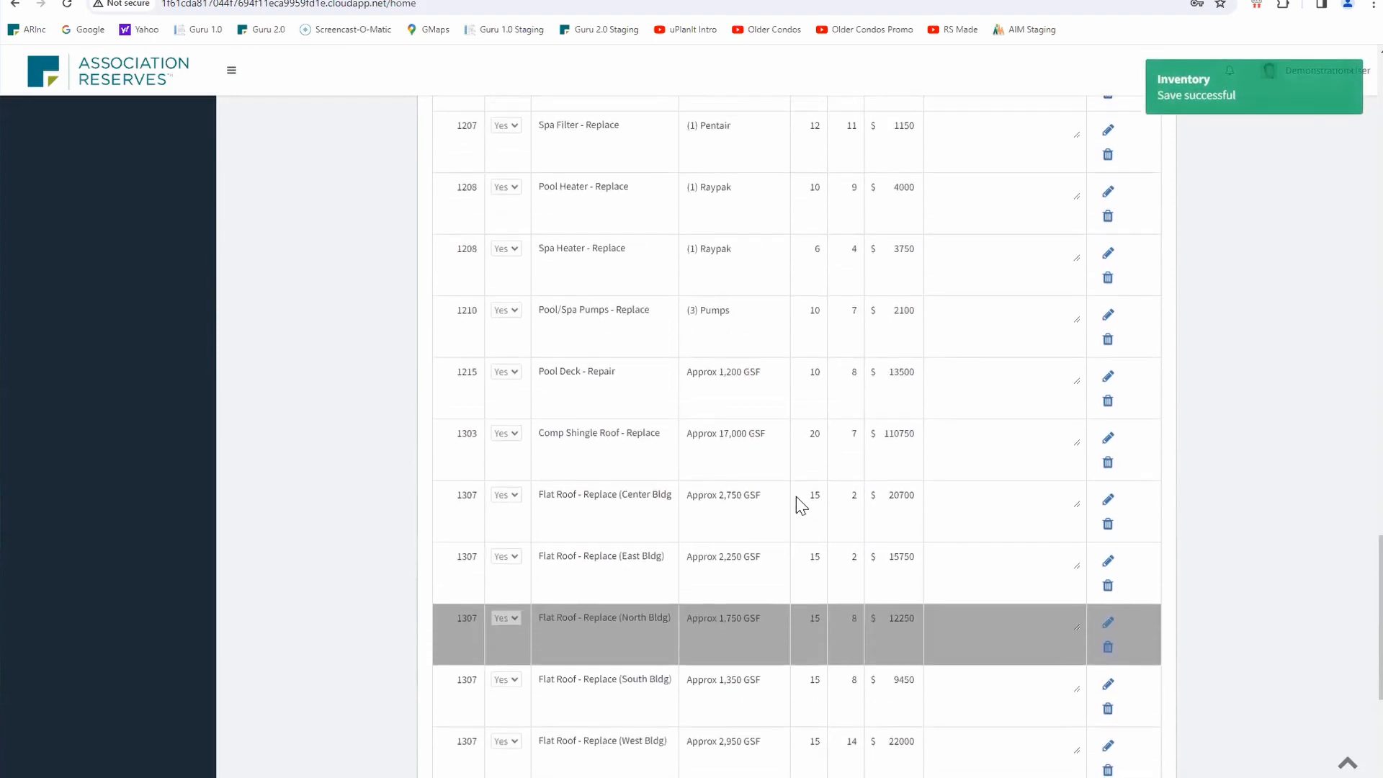
scroll(756, 417, up, 6)
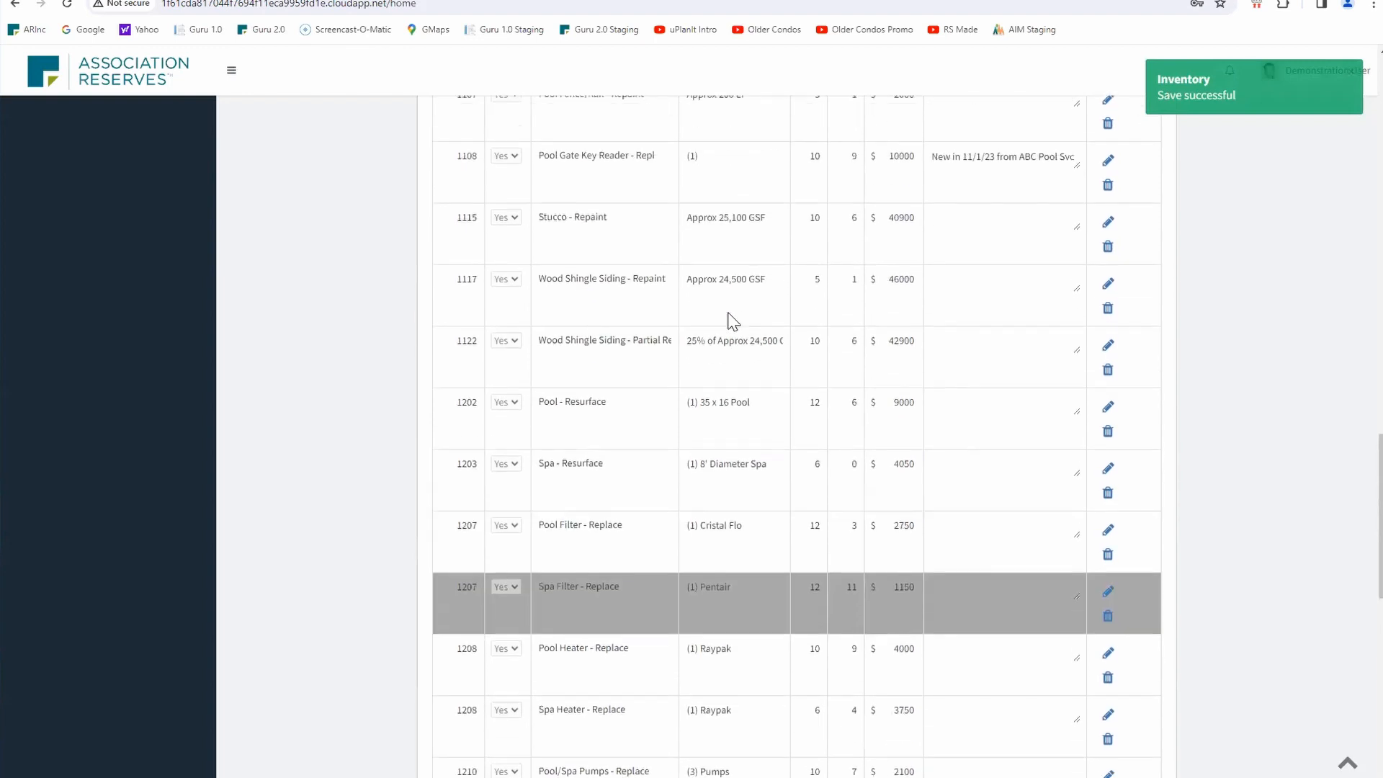
scroll(733, 320, up, 4)
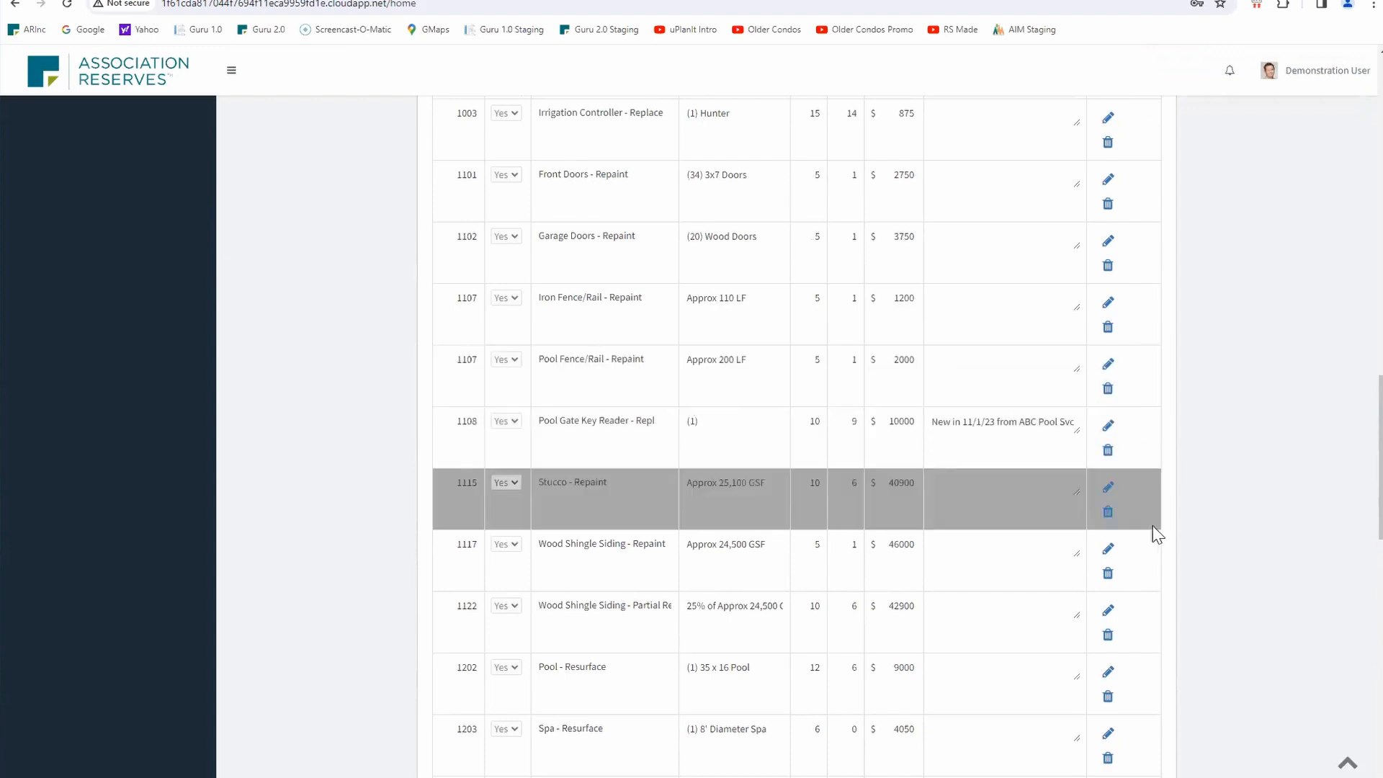
scroll(1265, 321, up, 15)
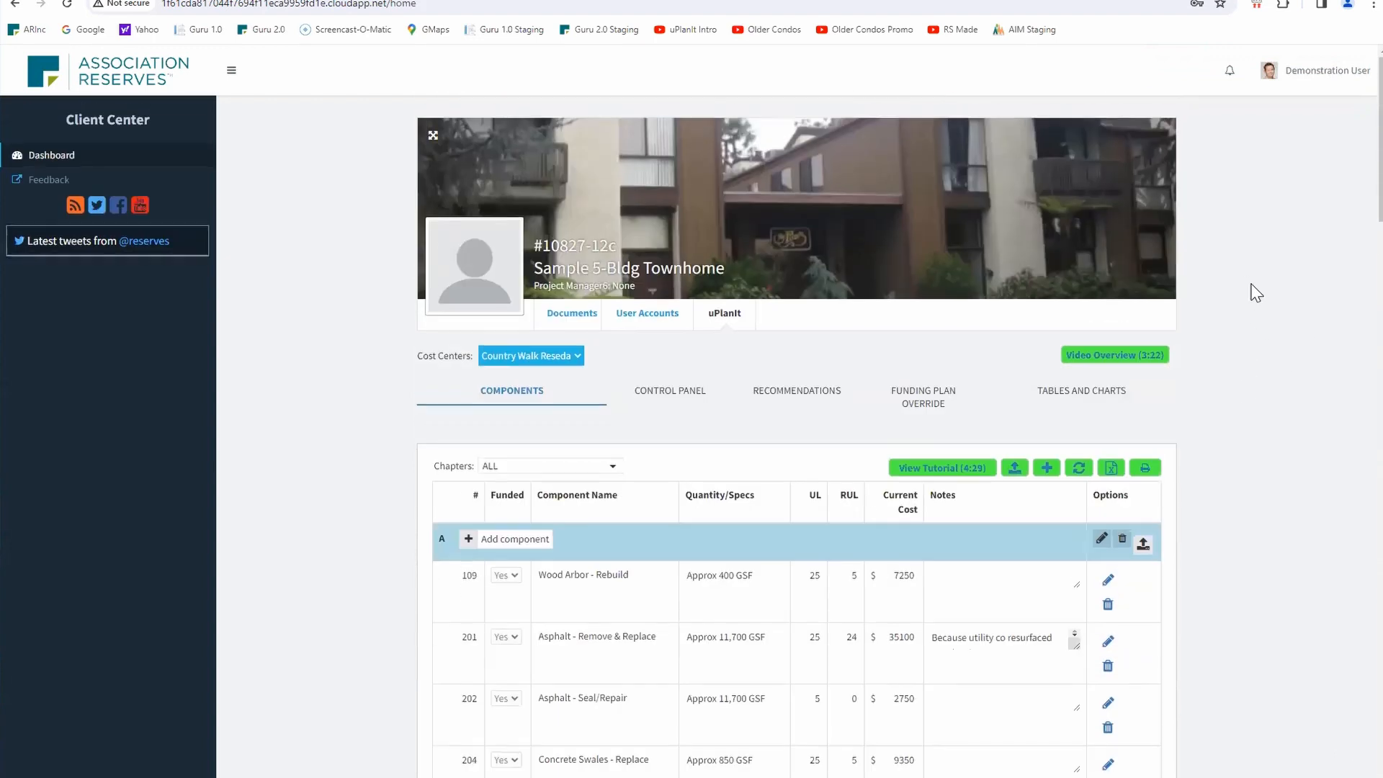